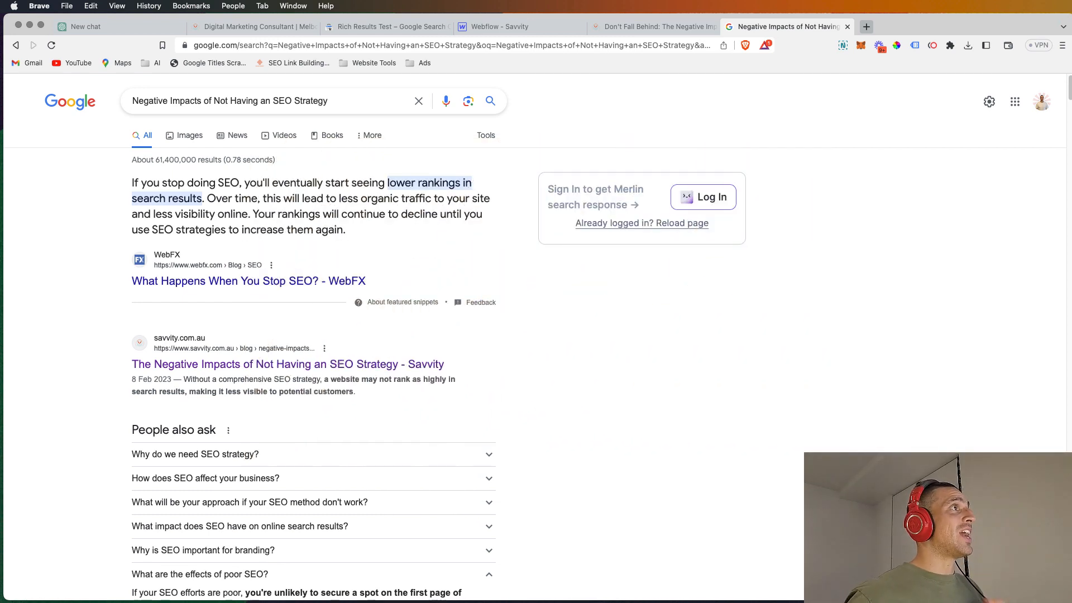
Step: Examine the blog article "Don't Fall Behind: The Negative Impacts of Not Having an SEO Strategy" from its title to its conclusion
click(247, 24)
click(642, 25)
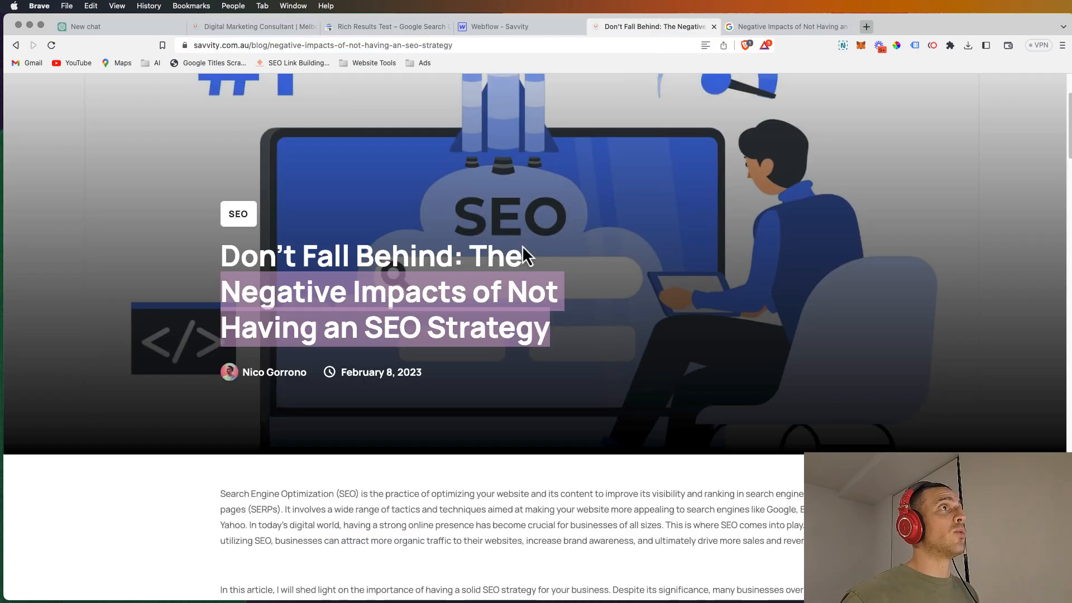
scroll(548, 304, down, 15)
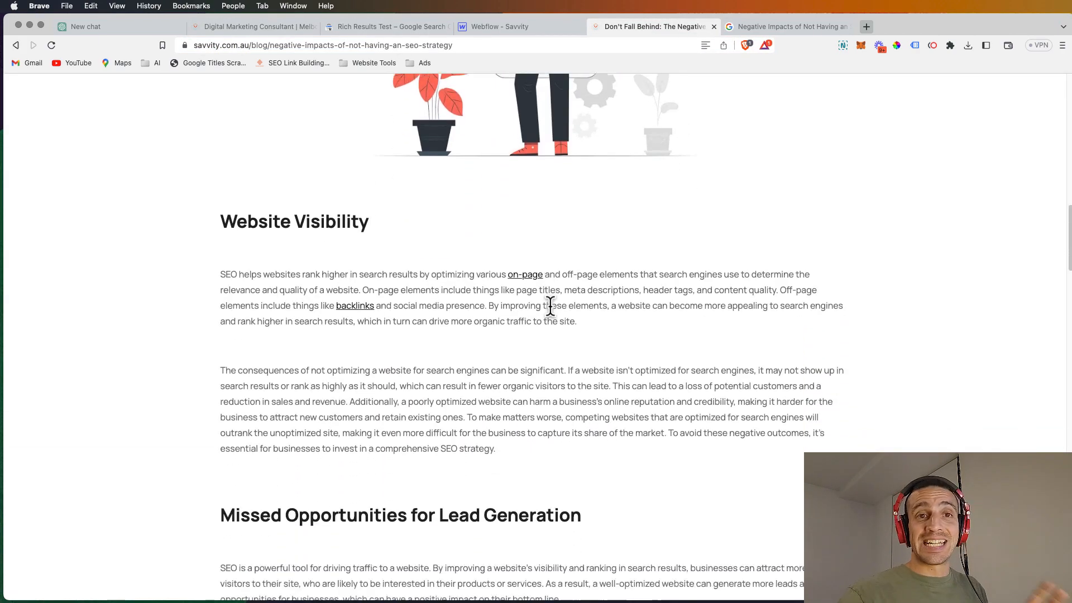
scroll(550, 305, down, 20)
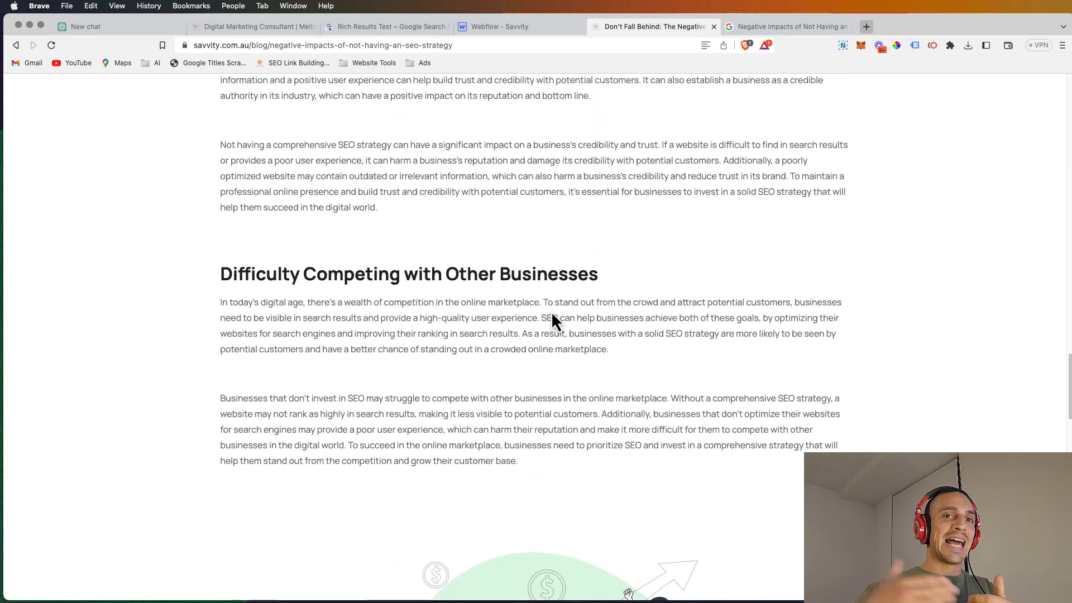
scroll(552, 315, down, 20)
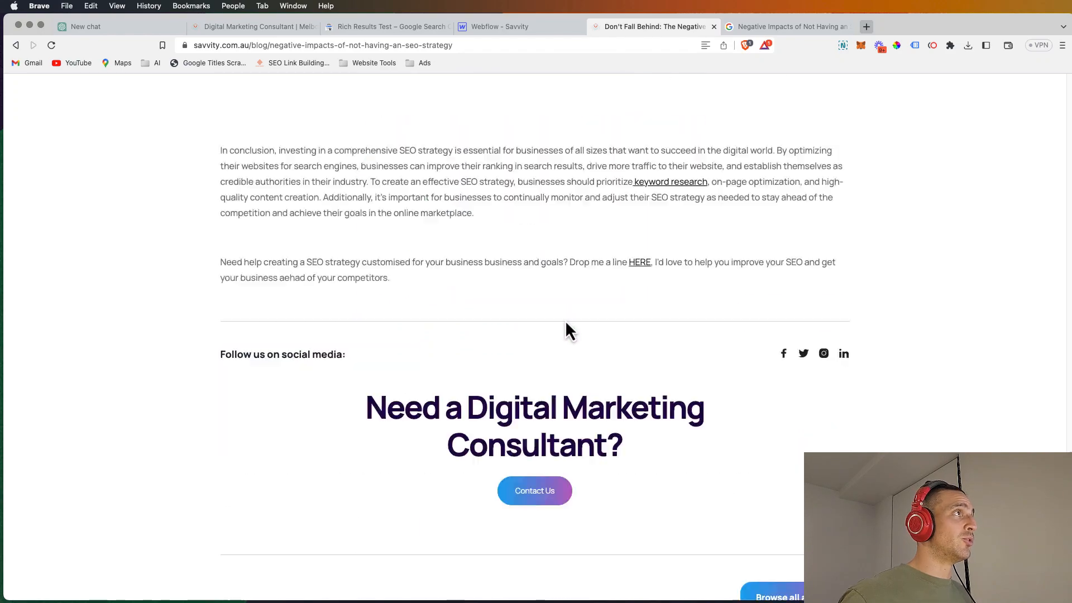
scroll(565, 320, up, 20)
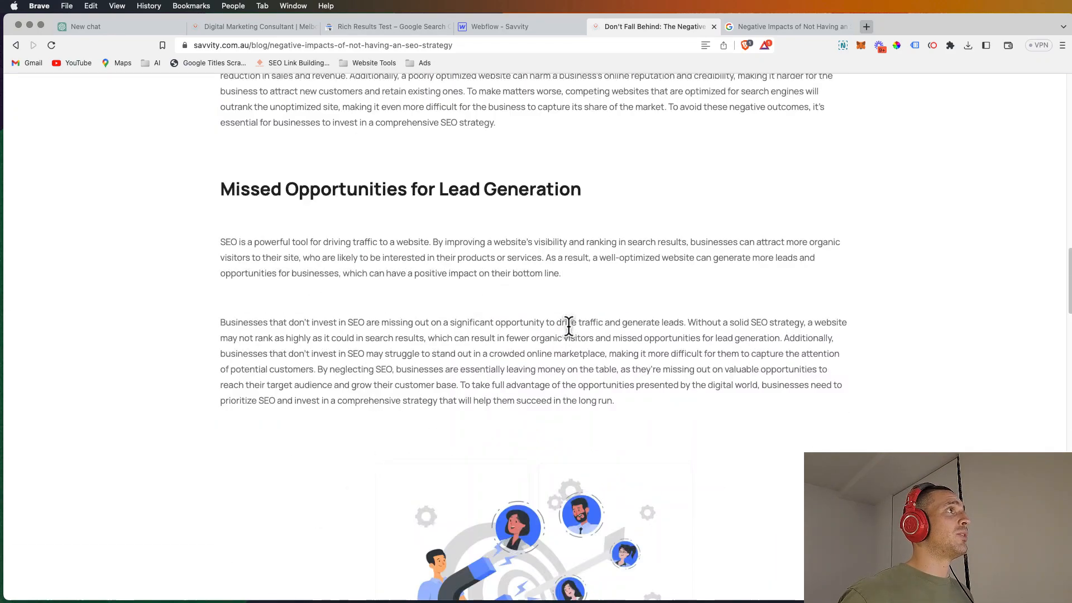
scroll(569, 325, up, 15)
scroll(574, 335, down, 3)
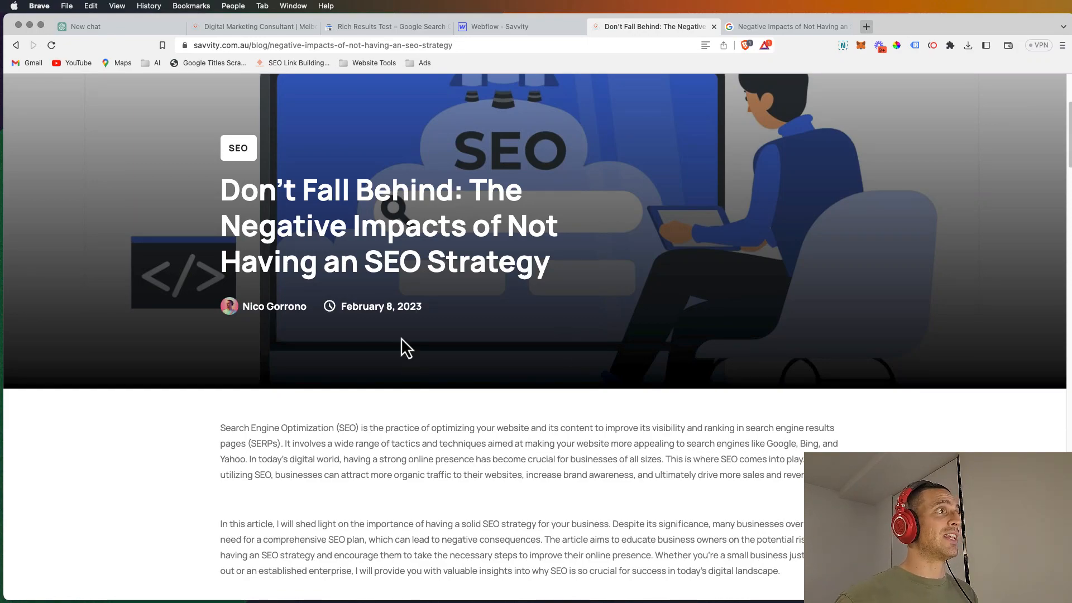
scroll(407, 388, down, 12)
scroll(411, 364, up, 16)
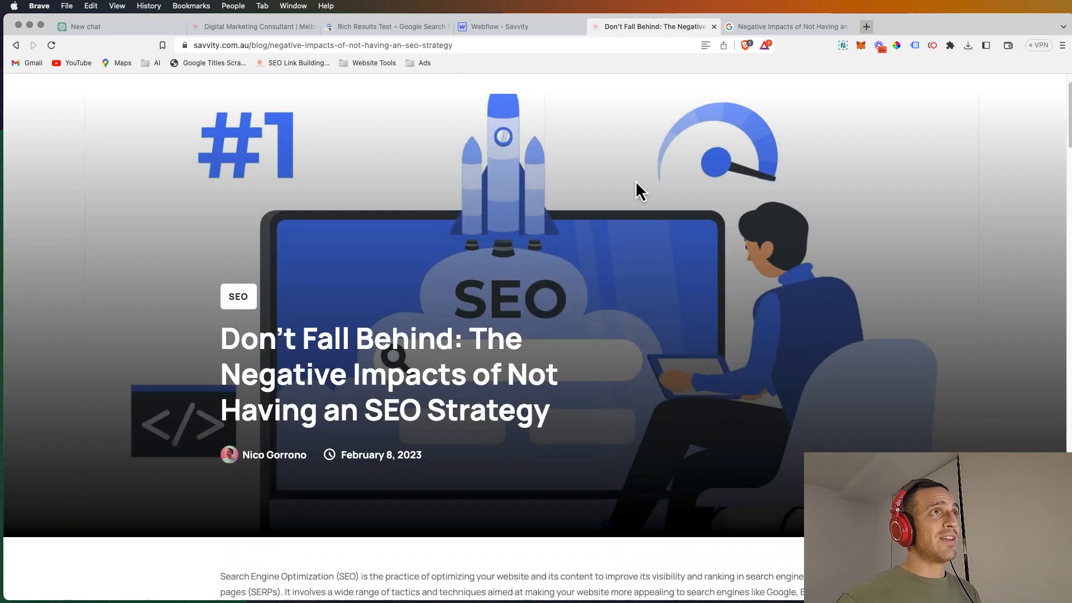
Step: Examine the People also ask section of the Google results, expanding and collapsing "Why do we need SEO strategy?"
click(798, 27)
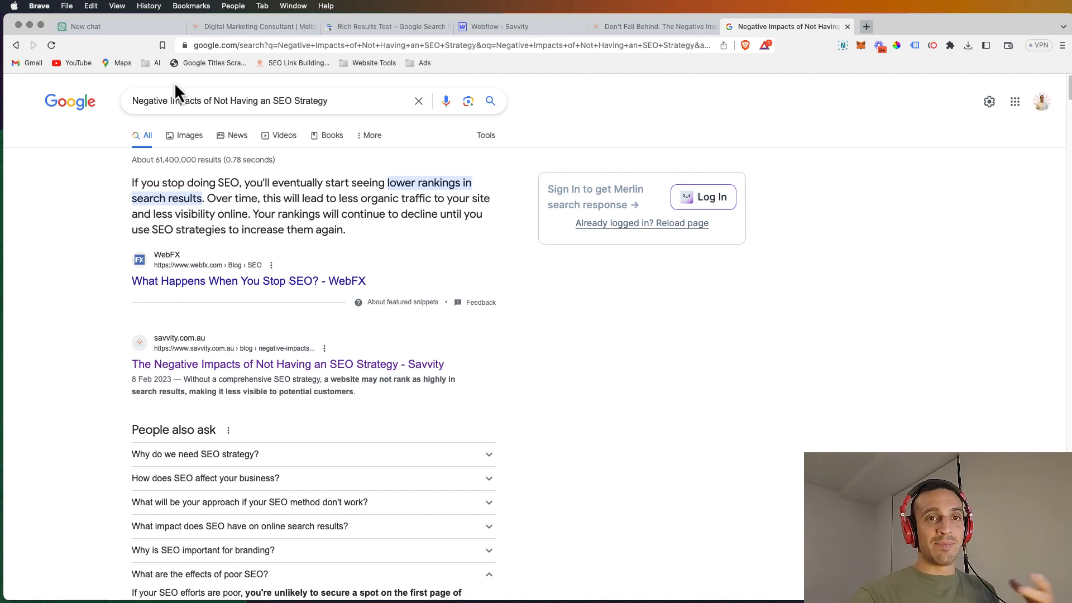
scroll(270, 341, down, 3)
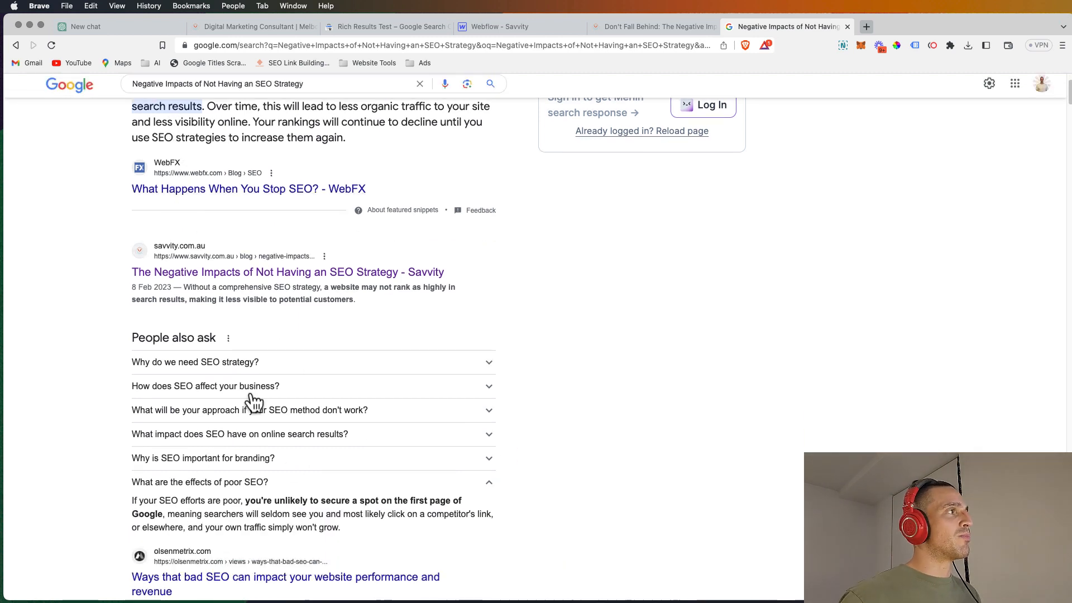
click(294, 362)
click(294, 363)
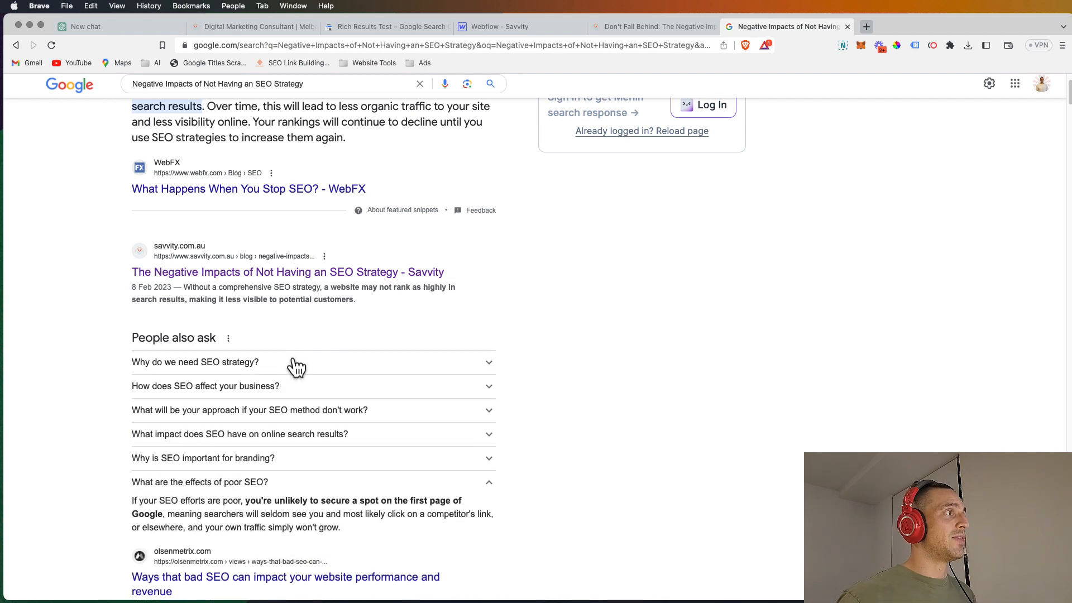
click(294, 363)
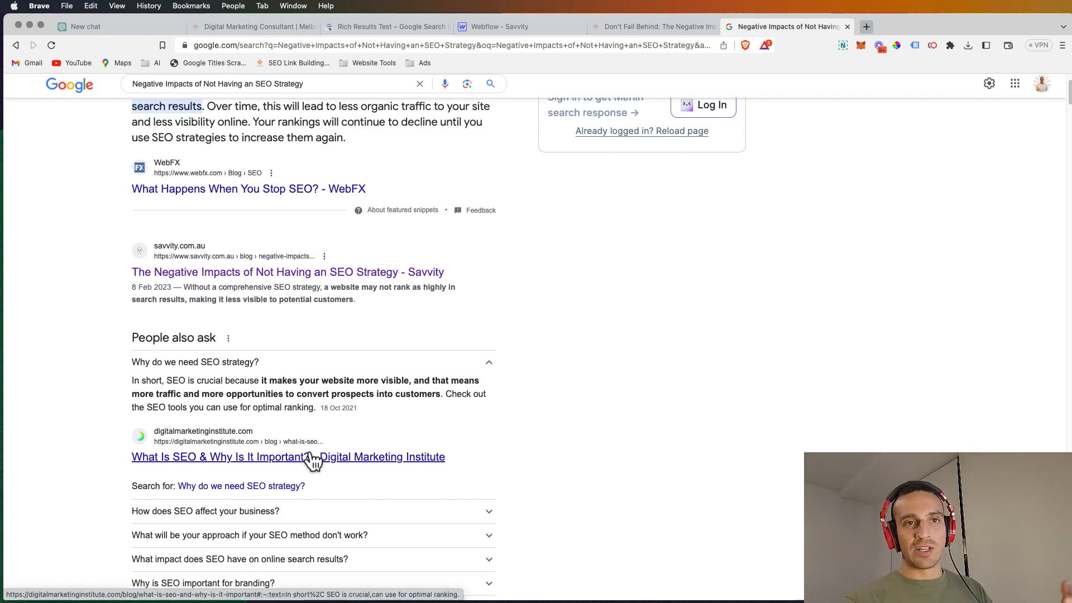
click(337, 370)
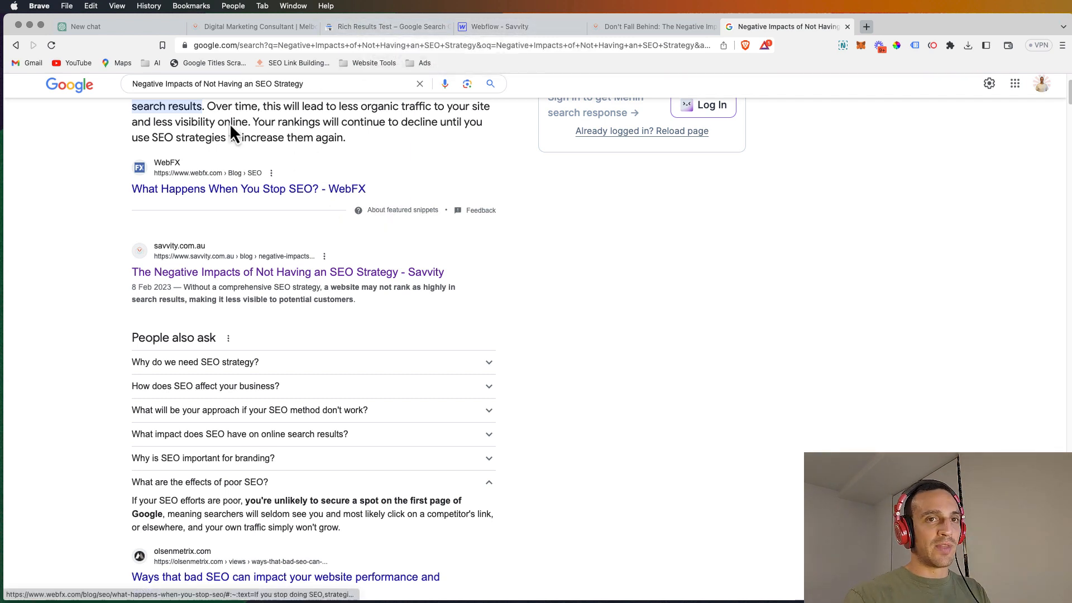
Step: Copy the full text of the SEO strategy blog article through its closing paragraph
click(239, 28)
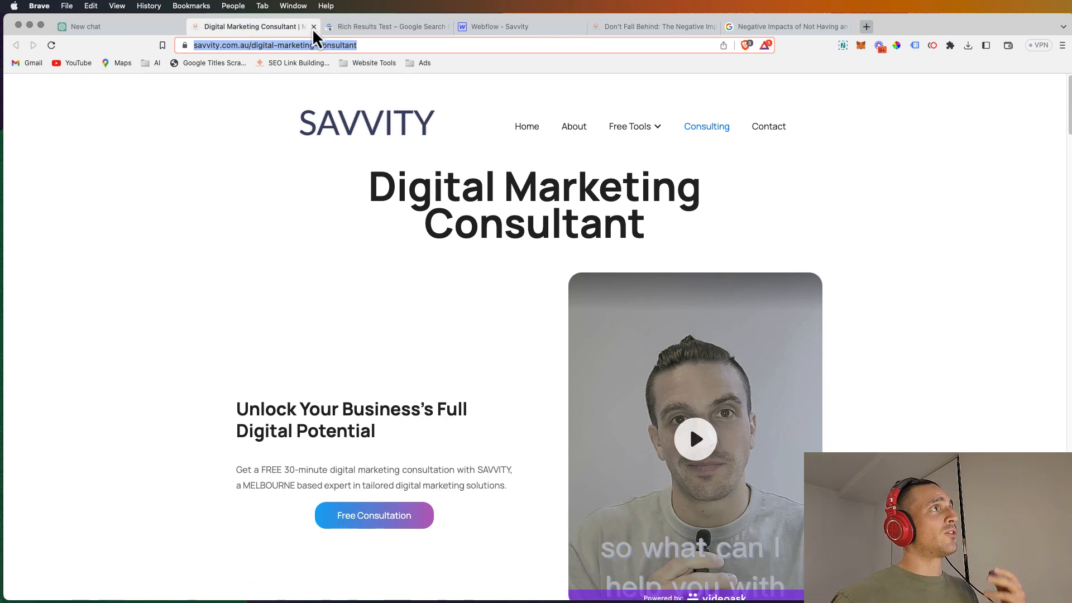
click(621, 27)
scroll(412, 190, down, 4)
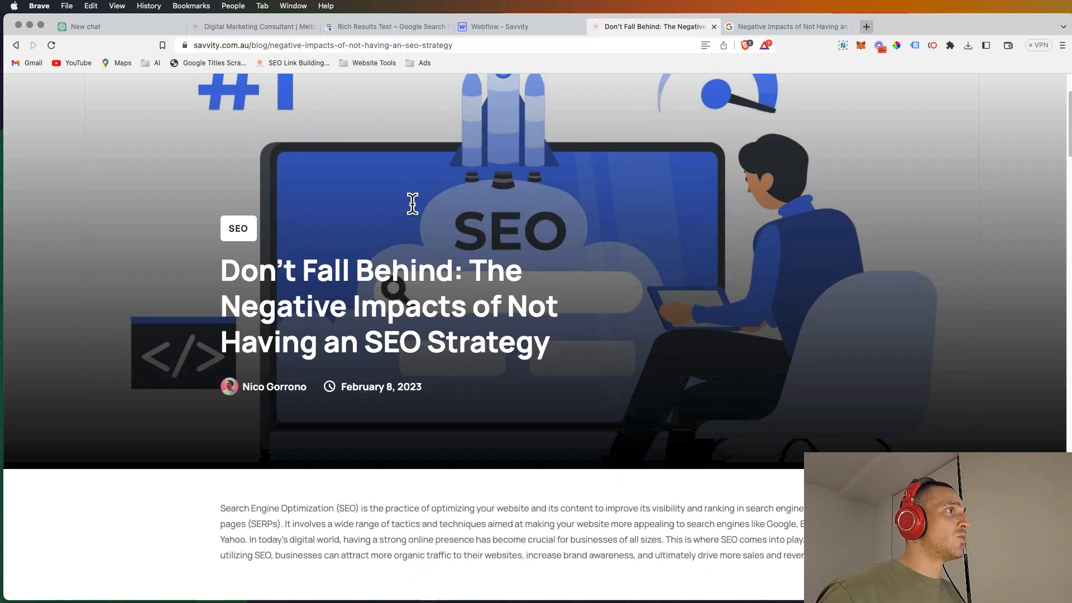
drag(221, 111, 528, 321)
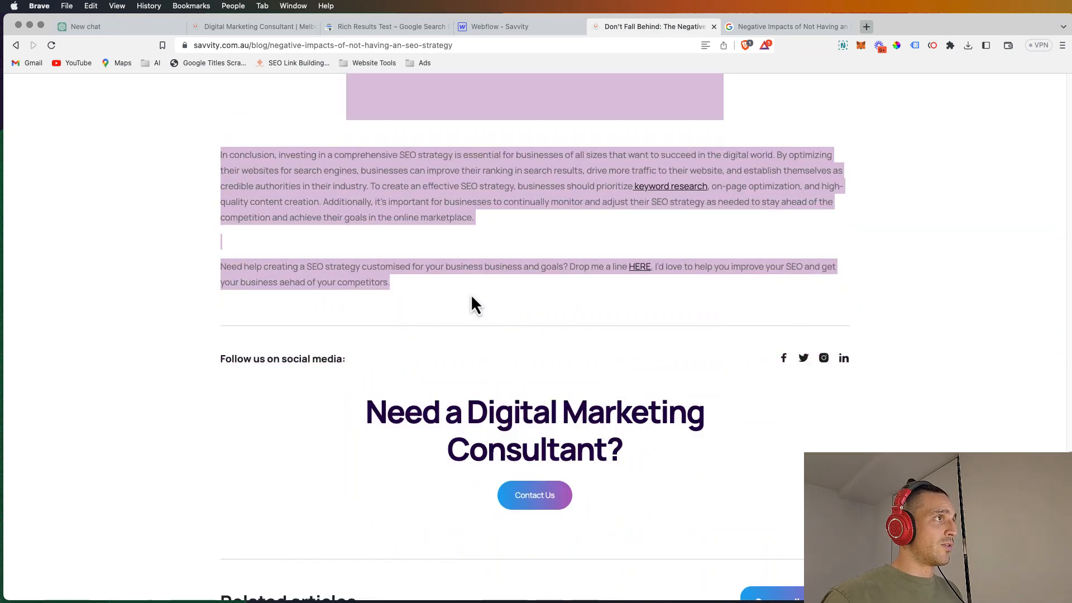
key(super+c)
Step: Switch to ChatGPT and send "Create me a FAQ section for the following blog :" followed by the copied article text
click(102, 26)
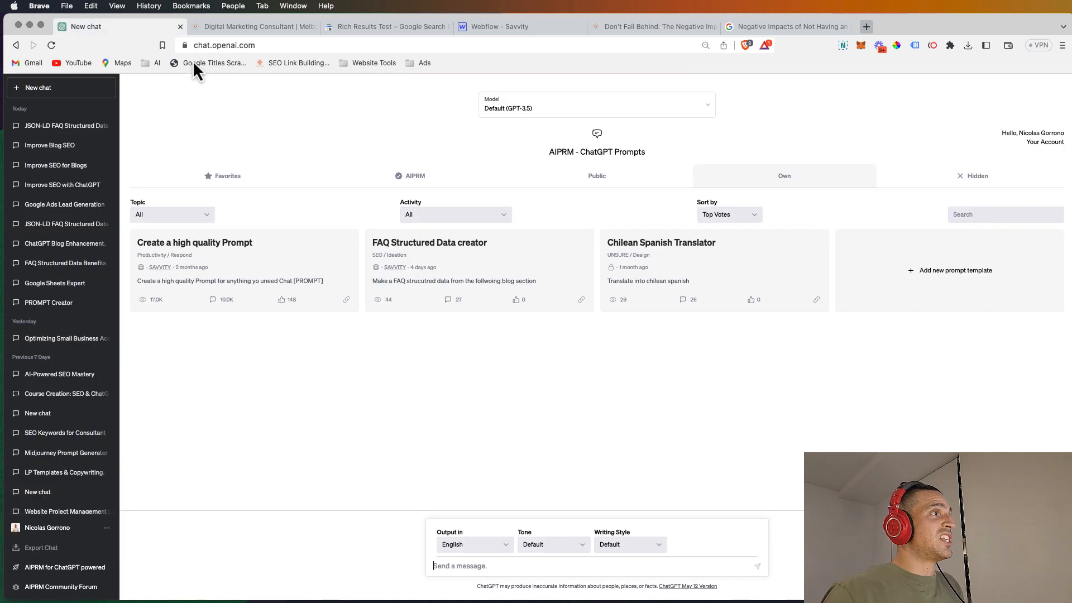
click(574, 564)
text(Create me a FAQ)
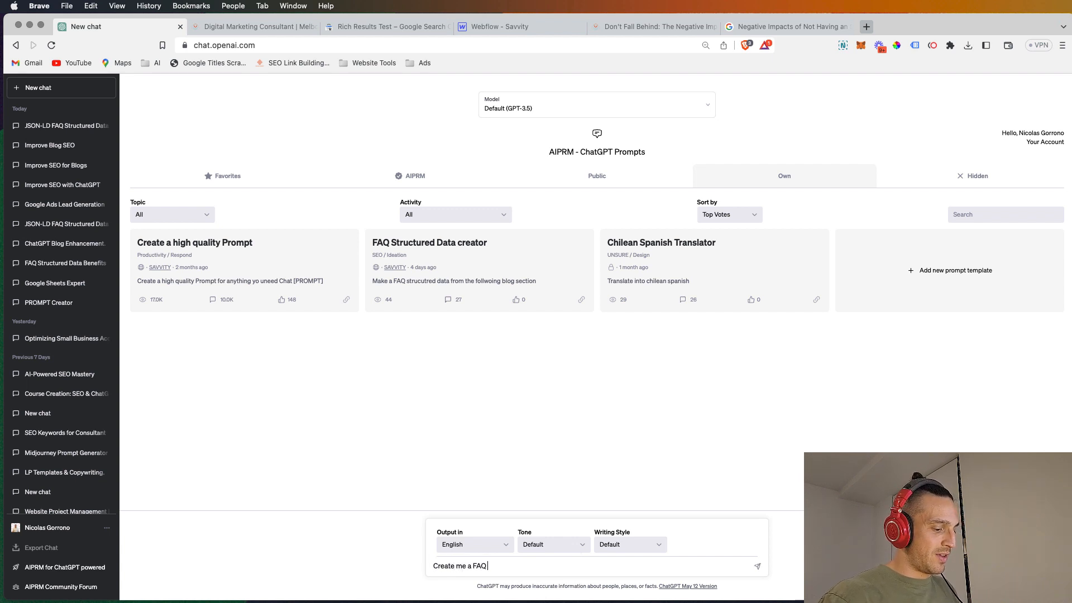
text( section for the )
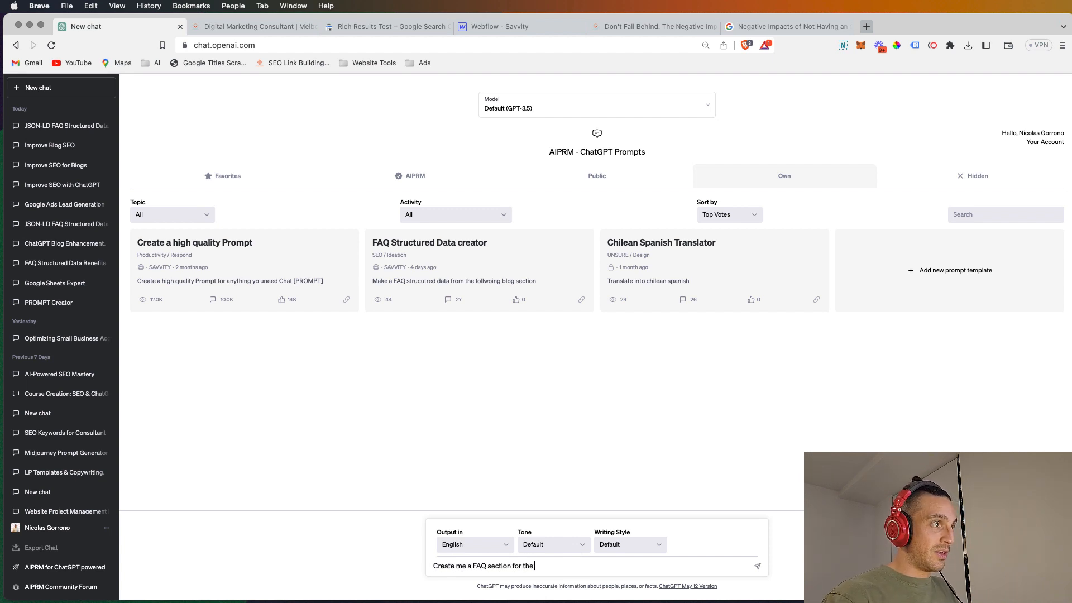
text(following blog)
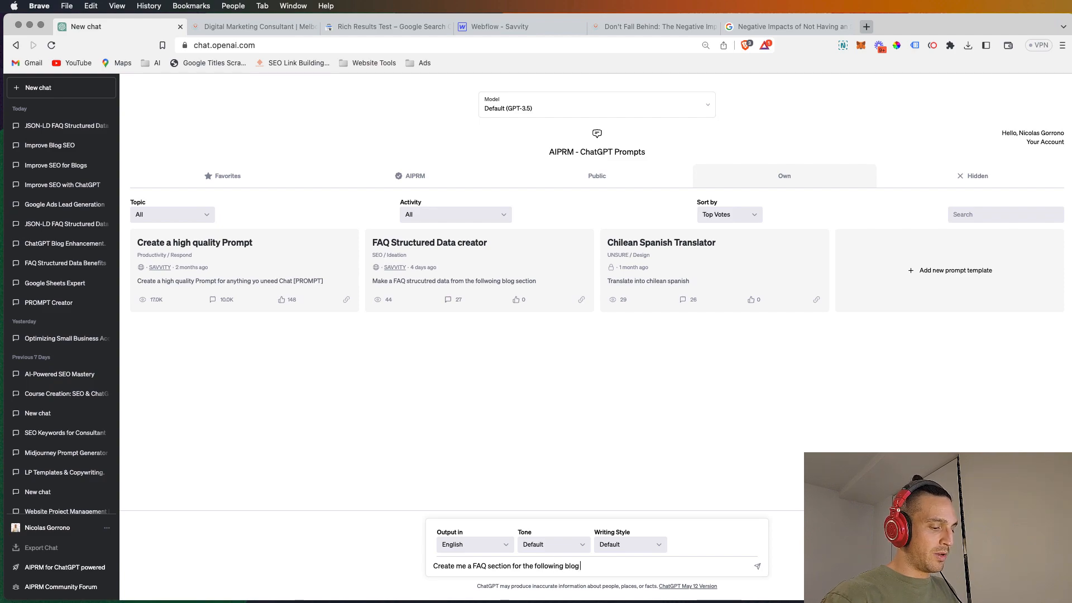
text( :)
key(super+v)
key(Return)
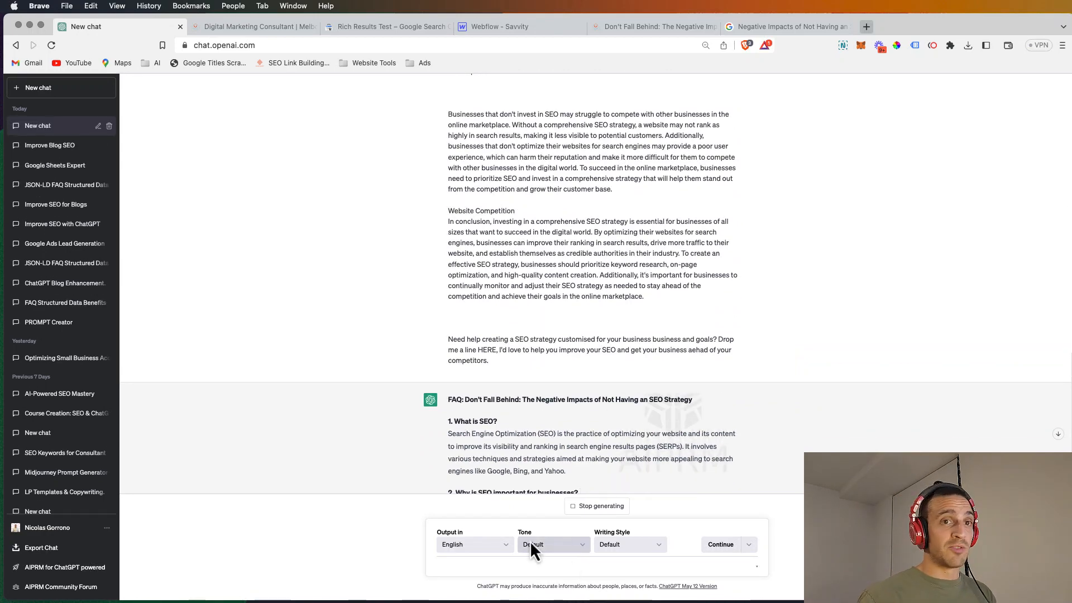
Step: Copy the FAQ title and the first five questions with their answers from the generated response
scroll(575, 394, down, 5)
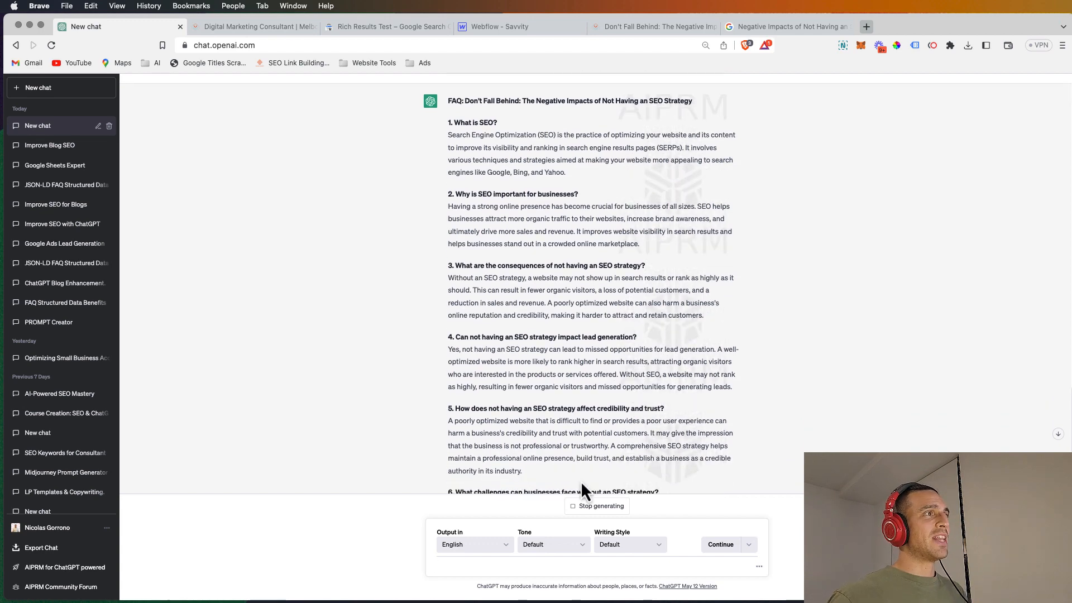
drag(578, 479, 448, 106)
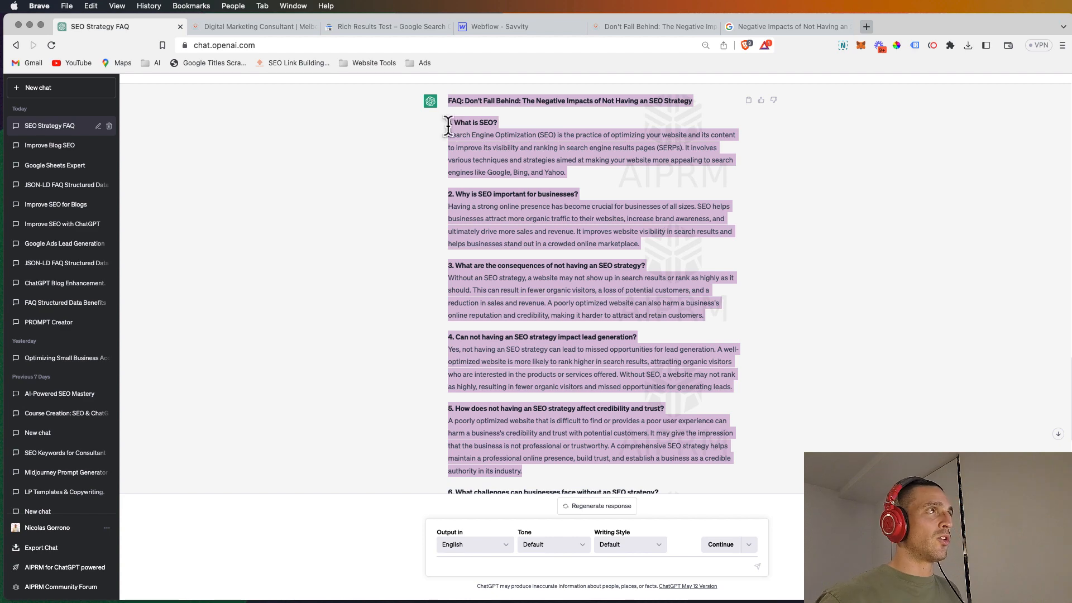
scroll(518, 300, down, 1)
scroll(517, 296, up, 3)
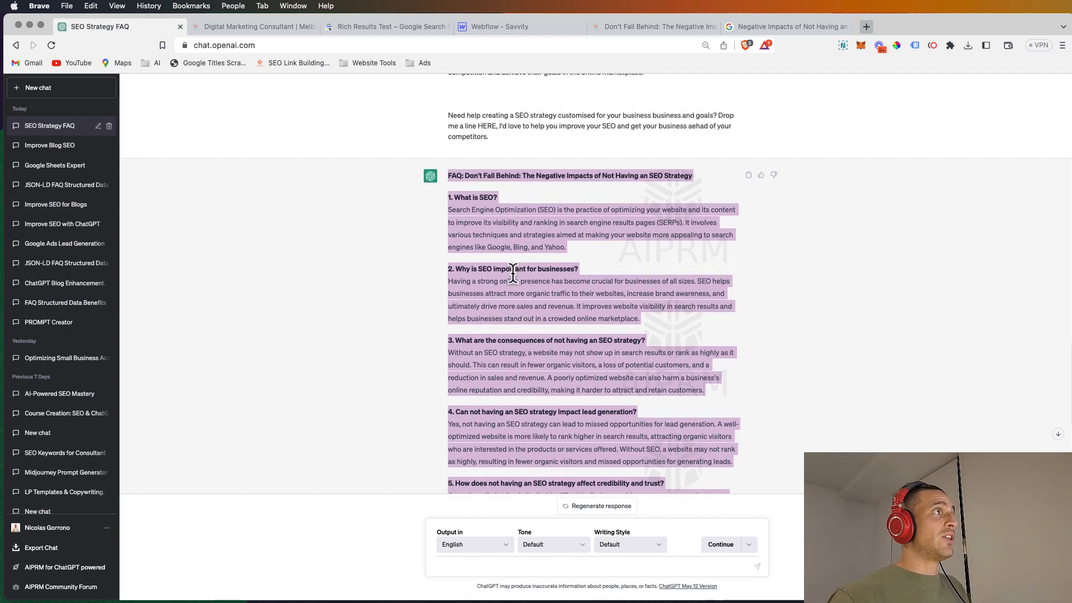
Step: Switch to Webflow and paste the copied FAQ below the closing paragraph of the blog post's rich text
click(495, 27)
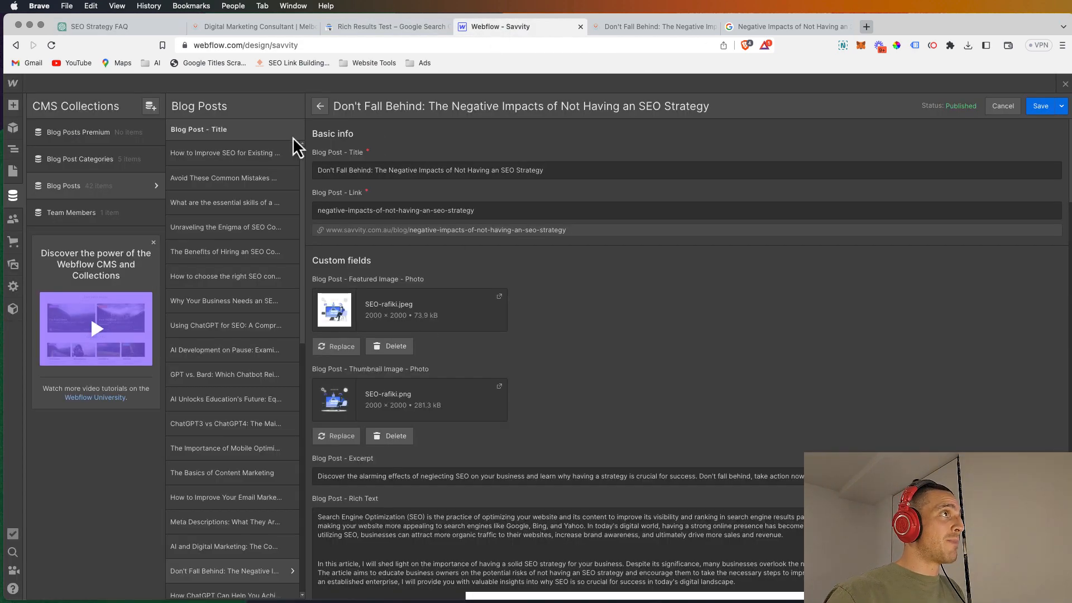
scroll(657, 352, down, 5)
scroll(656, 352, down, 15)
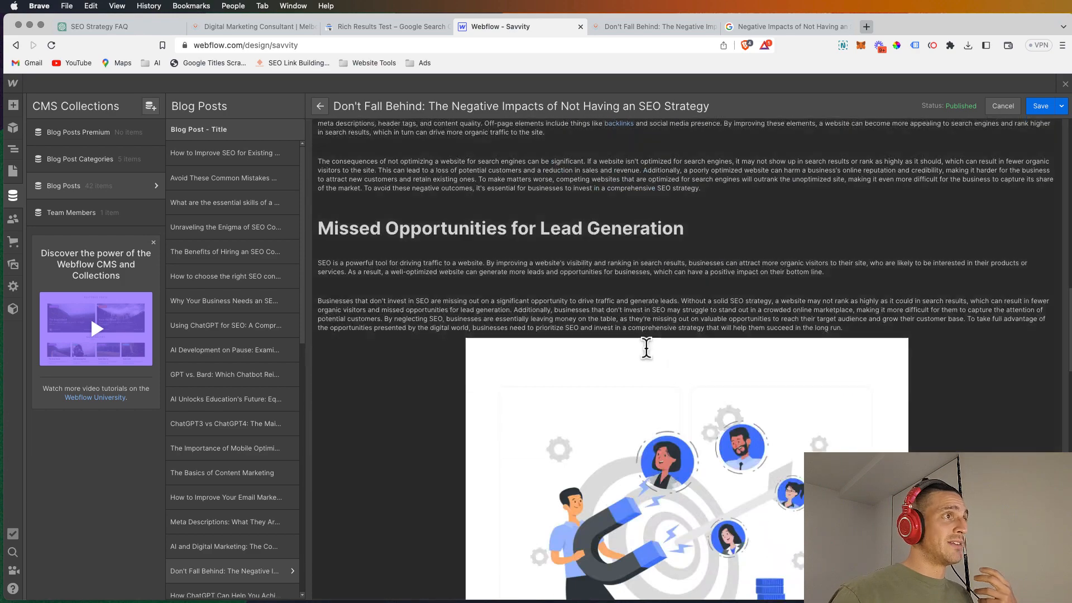
scroll(644, 347, up, 10)
scroll(925, 433, down, 10)
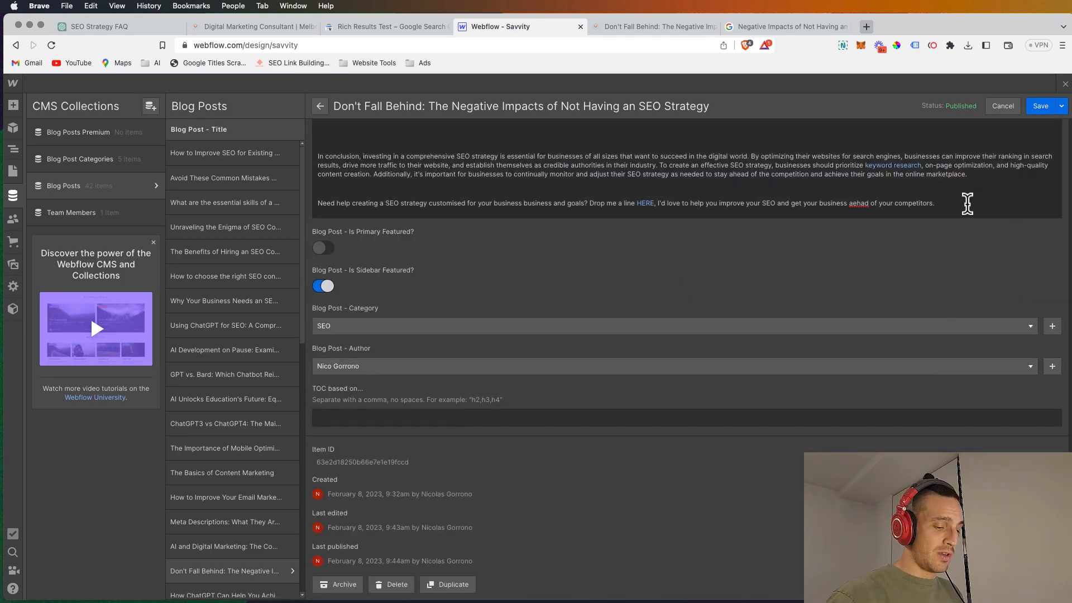
key(cmd+v)
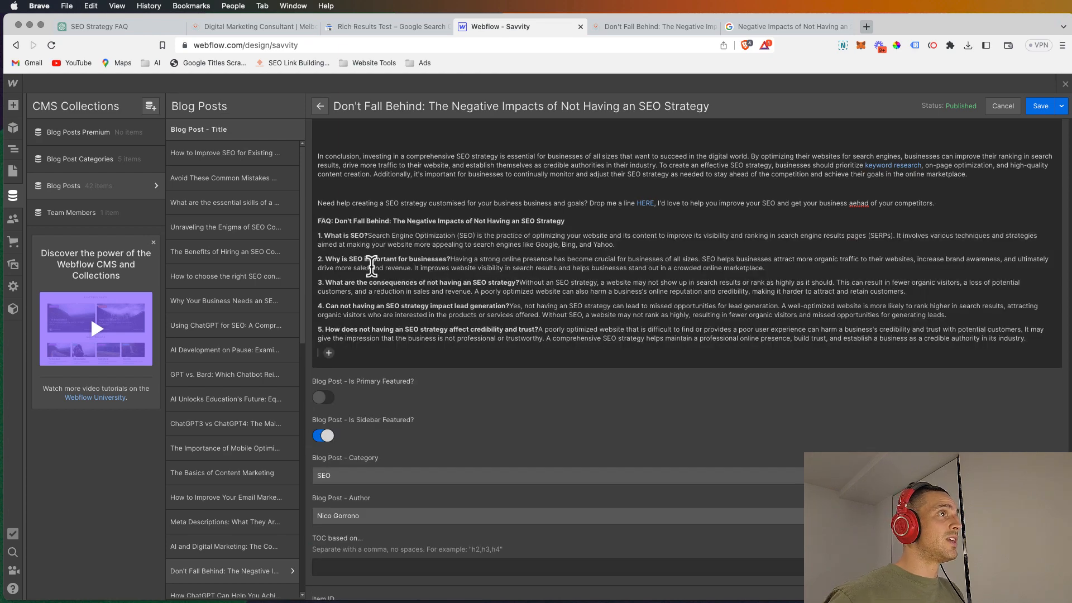
Step: Format the pasted FAQ title as an H2 heading and its five numbered questions as smaller headings
triple_click(385, 220)
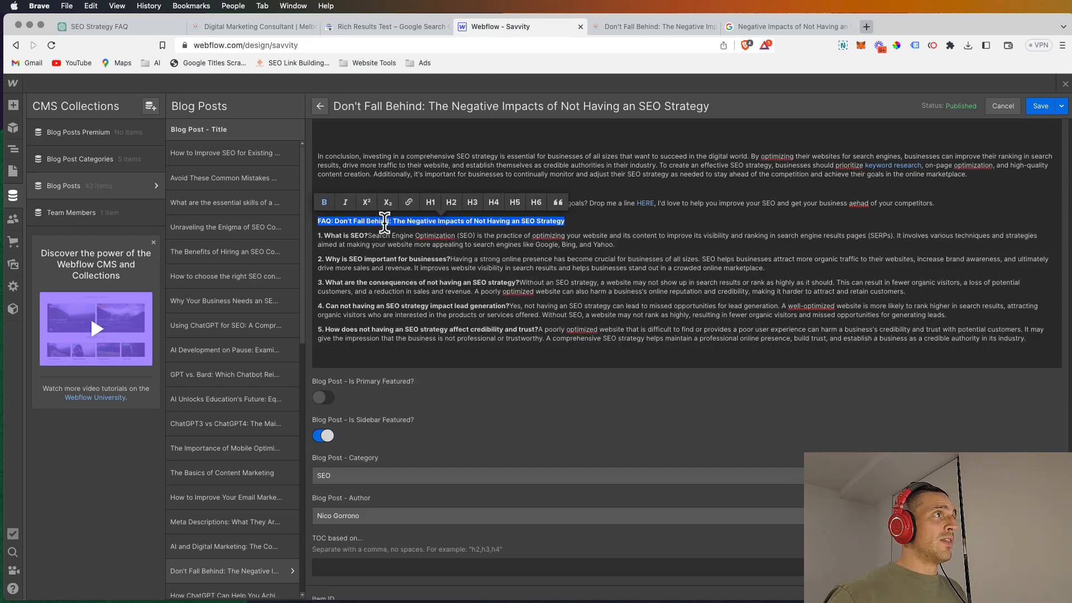
click(451, 203)
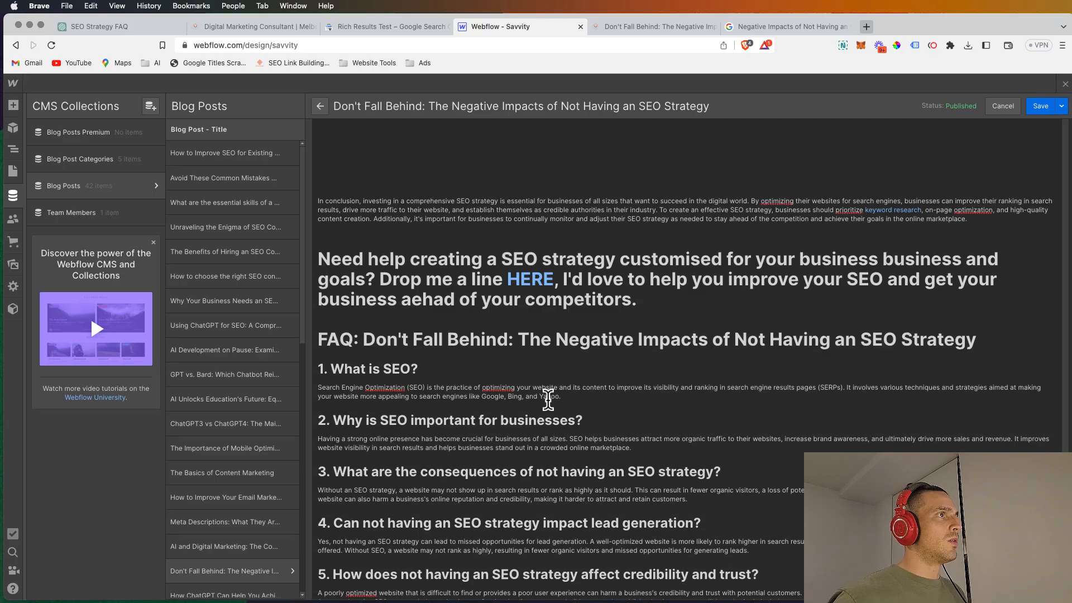
scroll(547, 398, down, 2)
scroll(547, 398, up, 2)
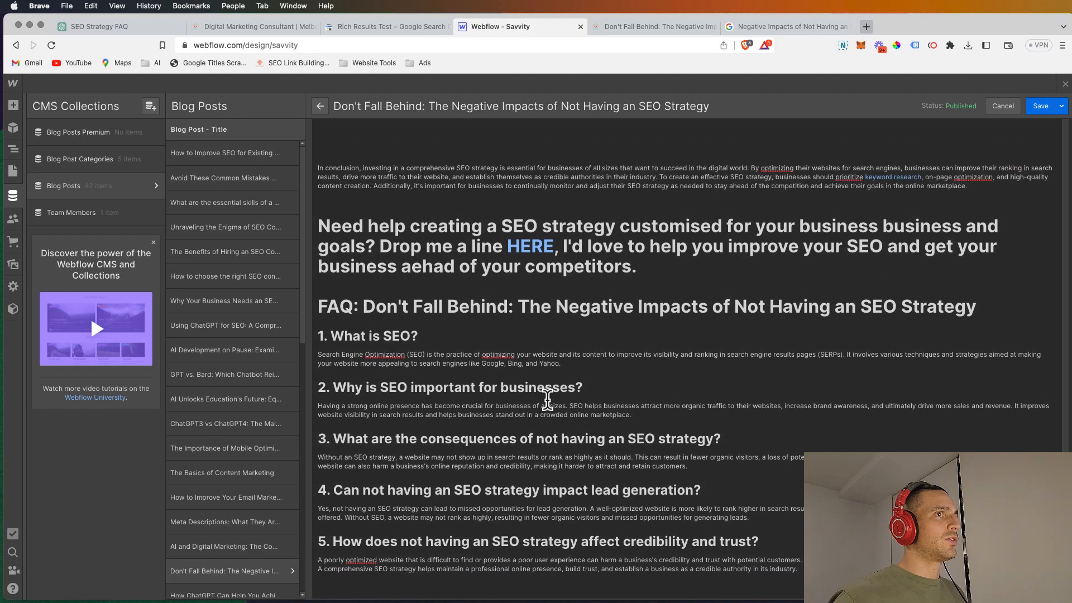
scroll(547, 397, down, 4)
scroll(548, 388, up, 2)
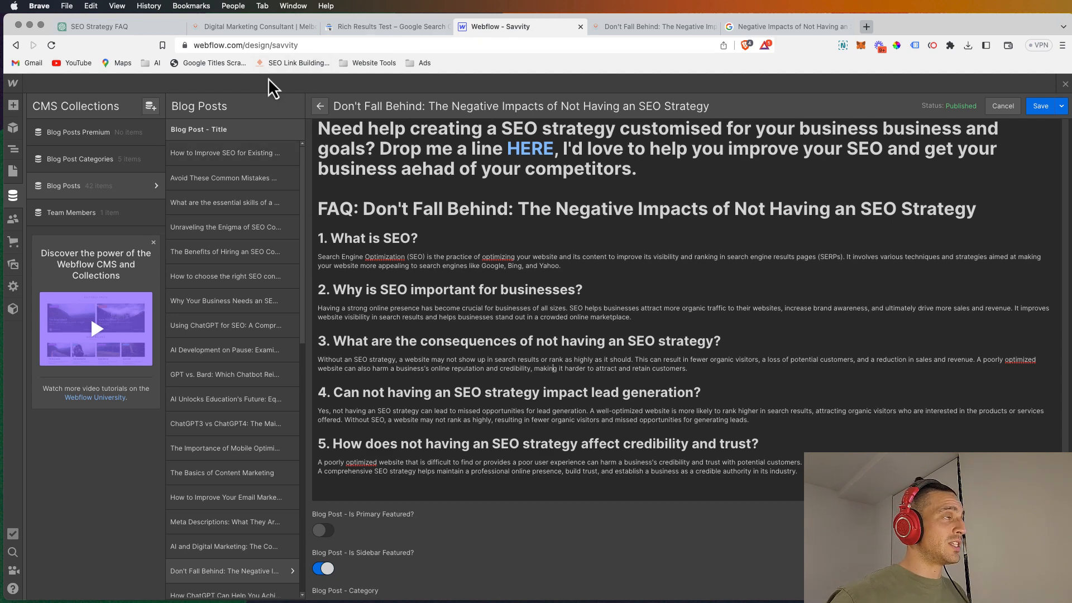
Step: Switch to ChatGPT, start a new chat with the FAQ Structured Data creator prompt, and submit the copied FAQ text
click(102, 26)
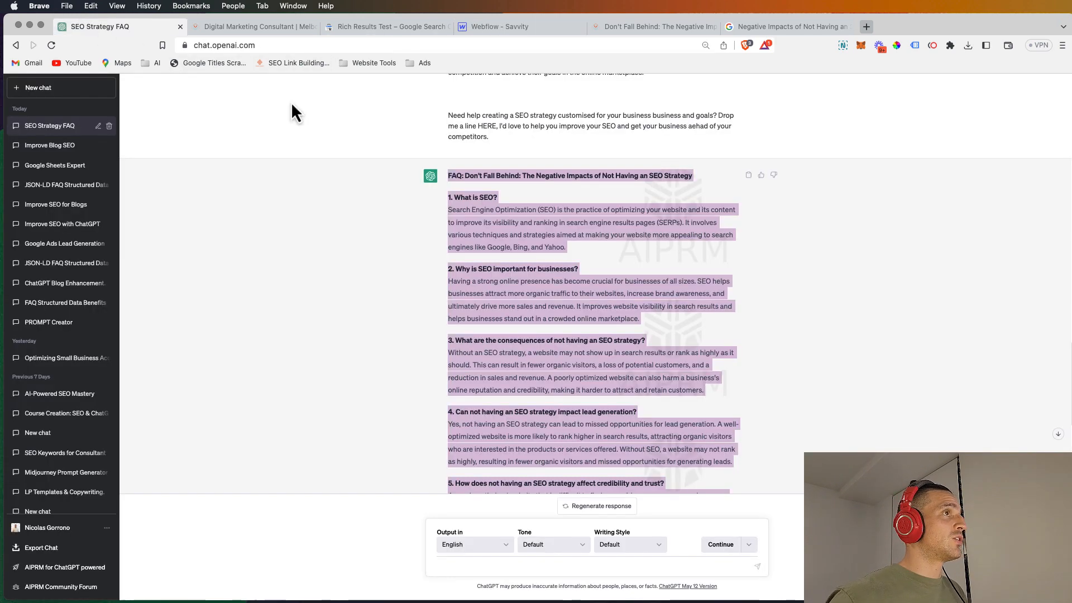
click(70, 89)
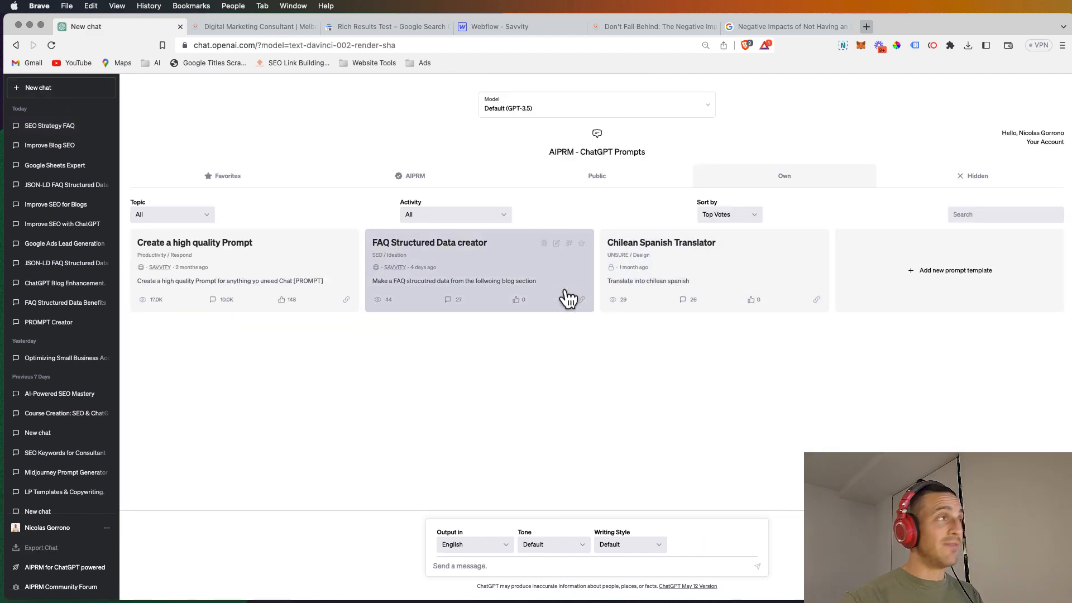
click(497, 264)
key(super+v)
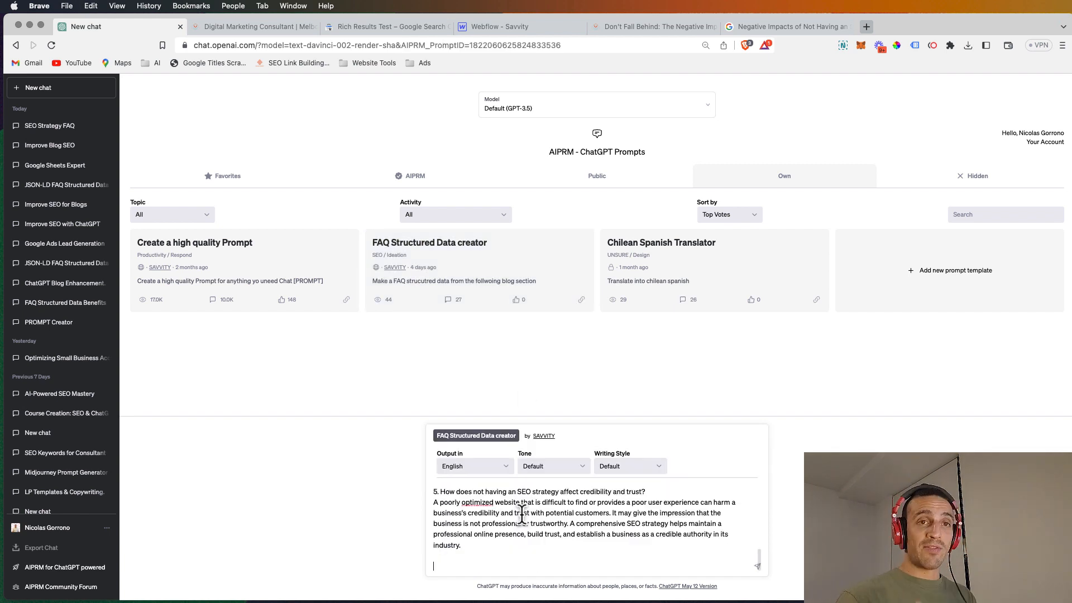
key(Return)
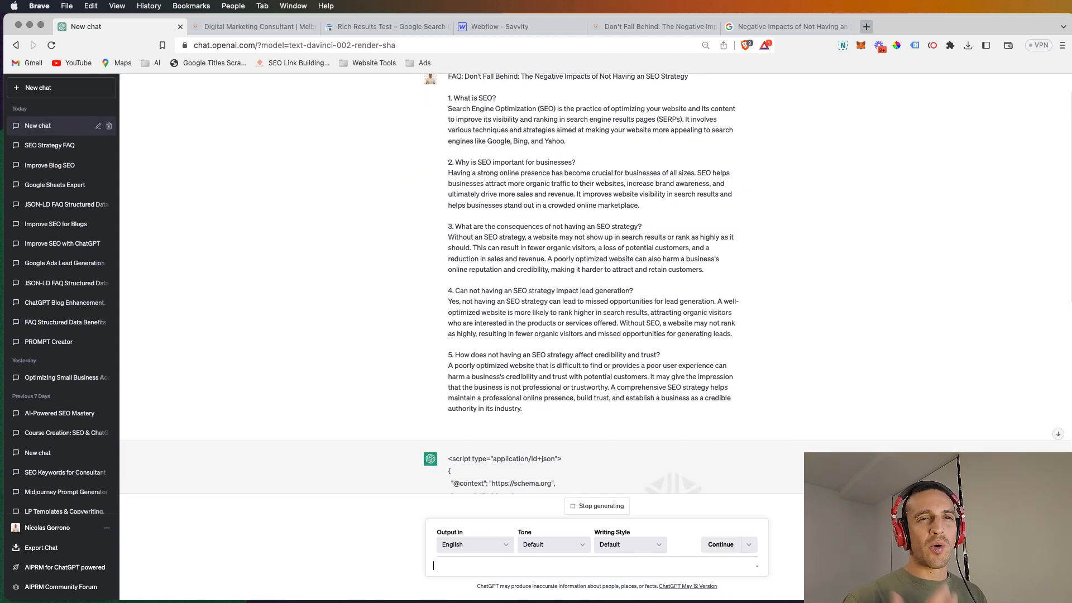
Step: Review the generated FAQ JSON-LD script from beginning to end and copy the whole response
scroll(536, 223, down, 10)
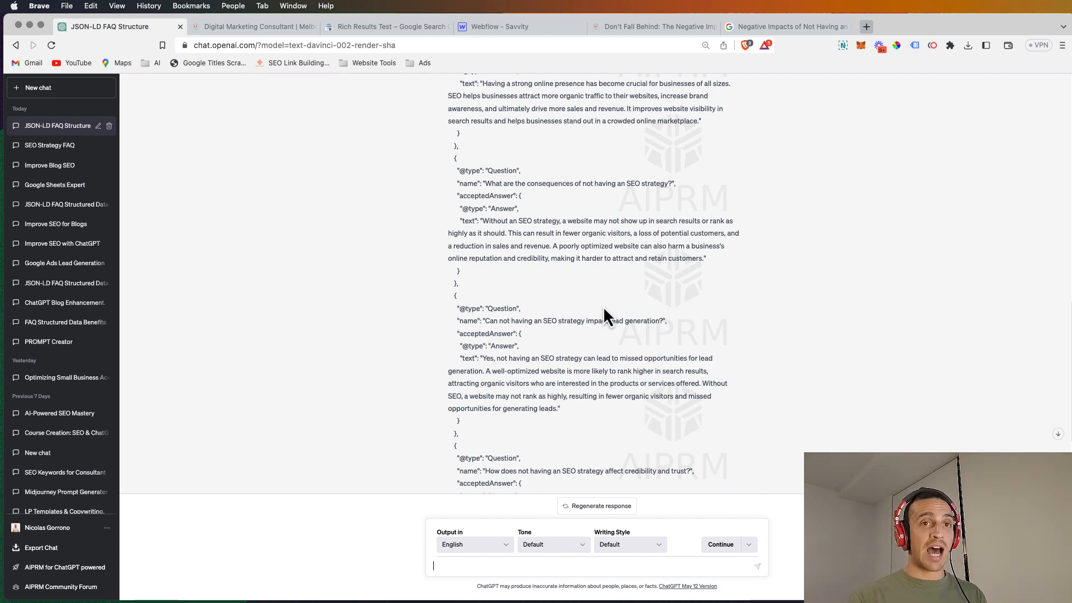
scroll(363, 156, down, 3)
scroll(502, 246, up, 7)
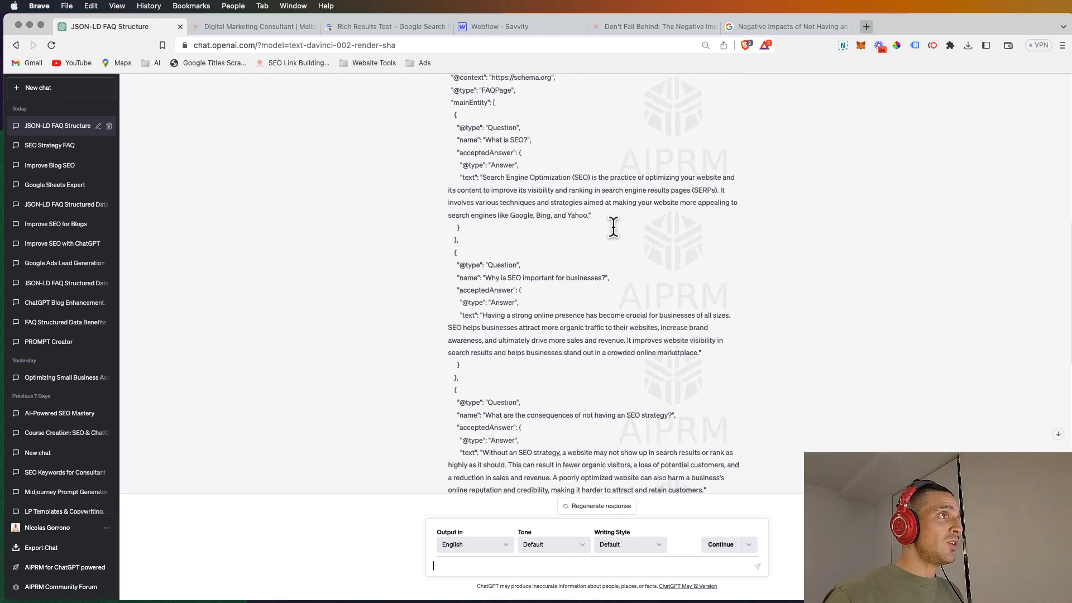
scroll(620, 234, up, 7)
scroll(628, 238, down, 6)
scroll(531, 191, up, 2)
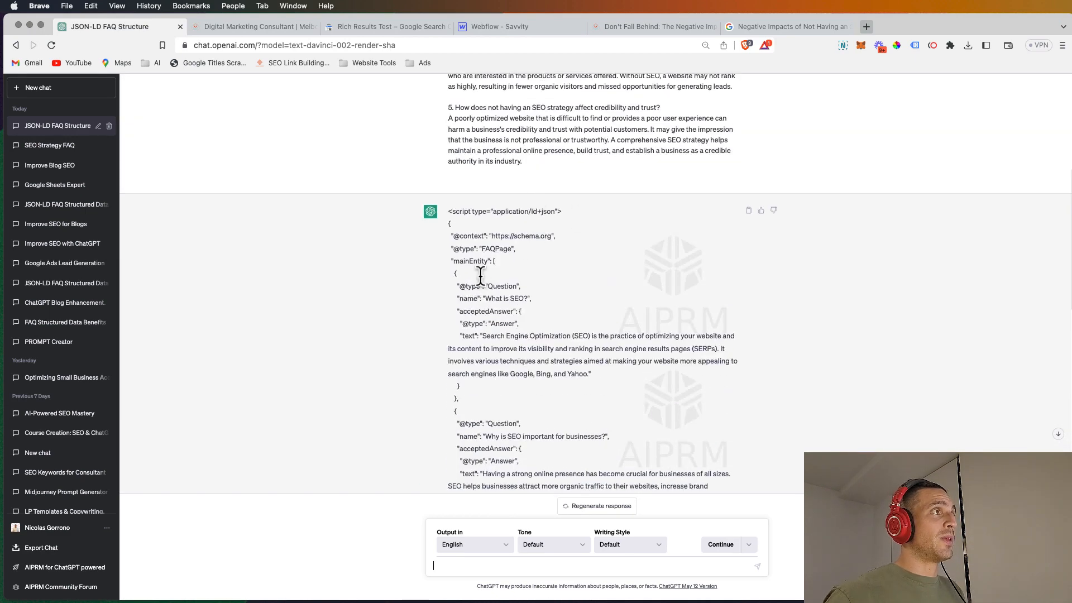
click(749, 210)
Step: Switch to Webflow, add an HTML embed below the fifth FAQ answer, paste the copied JSON-LD script into it, and save the embed
key(super+4)
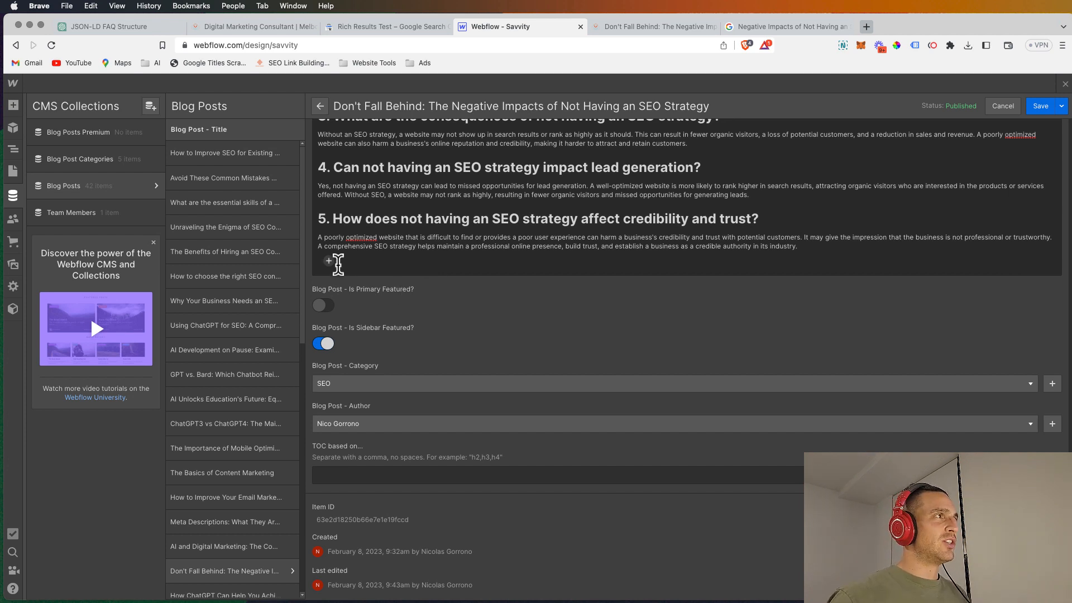
click(331, 262)
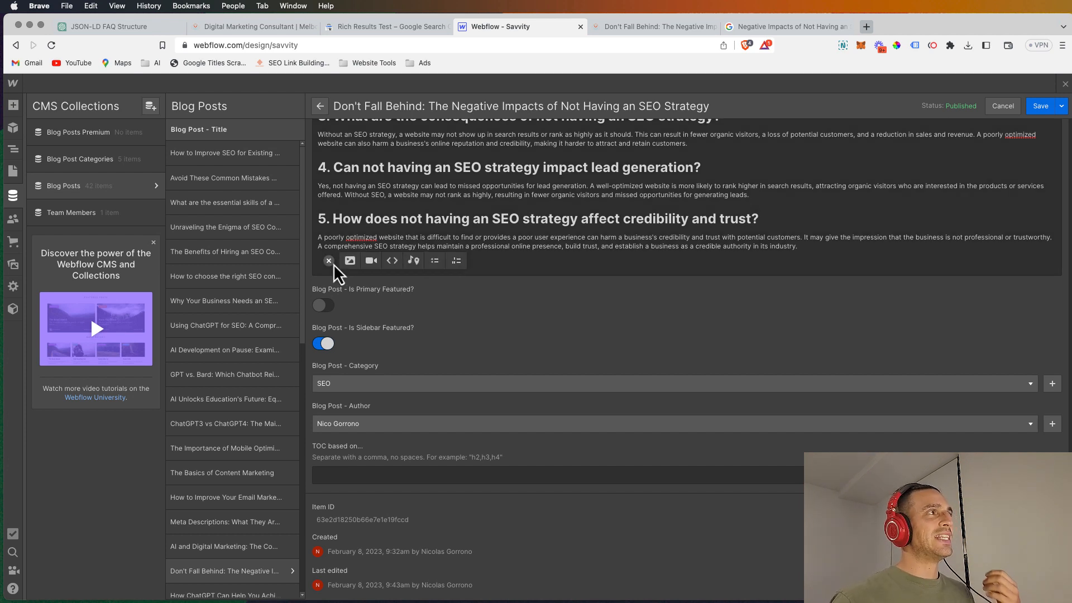
click(393, 261)
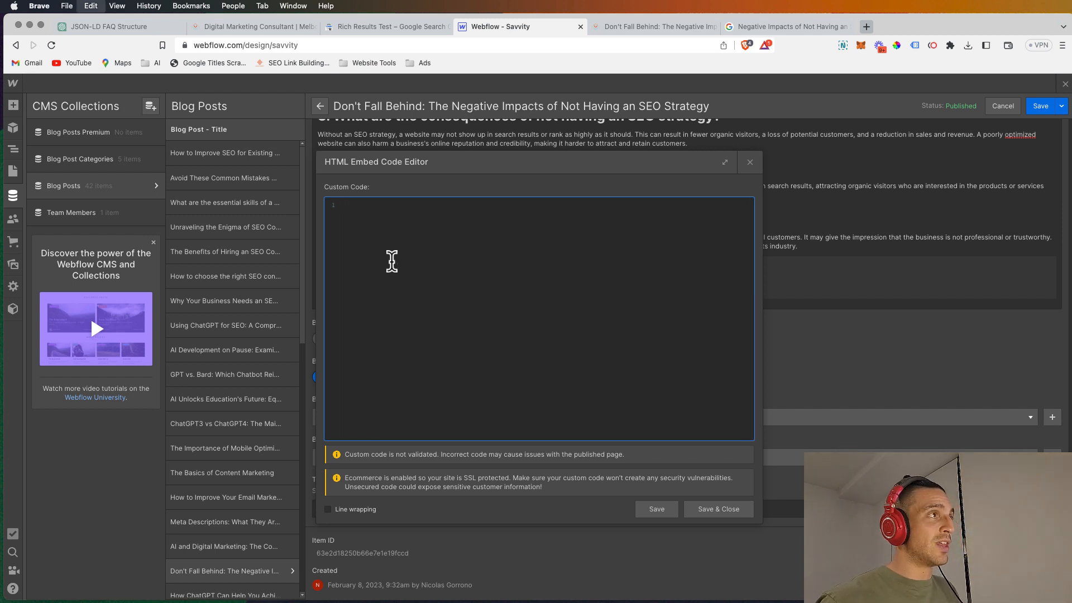
key(super+v)
scroll(392, 266, up, 10)
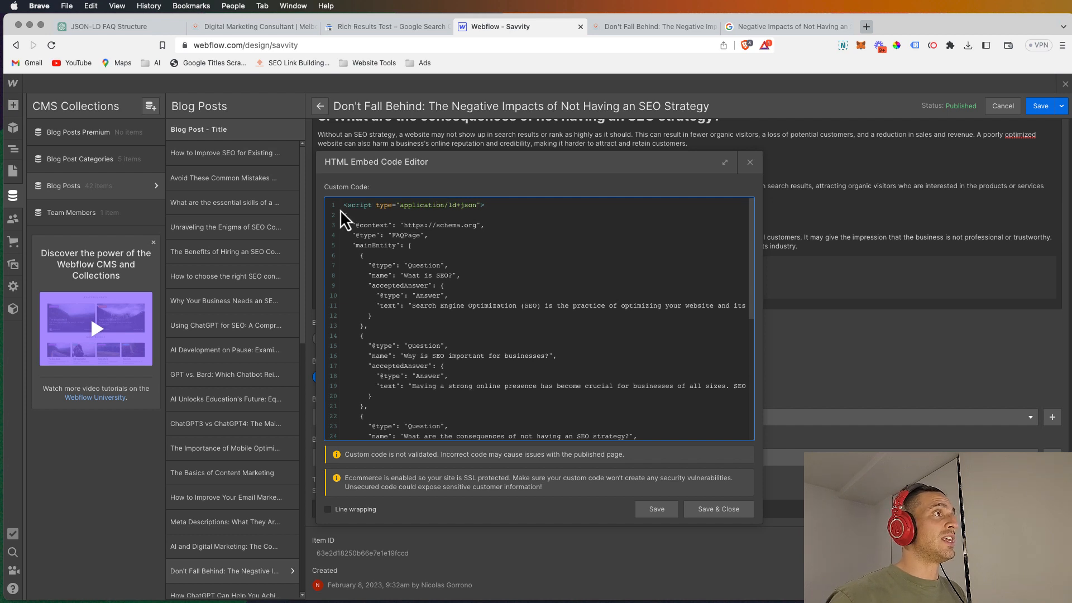
scroll(360, 391, down, 4)
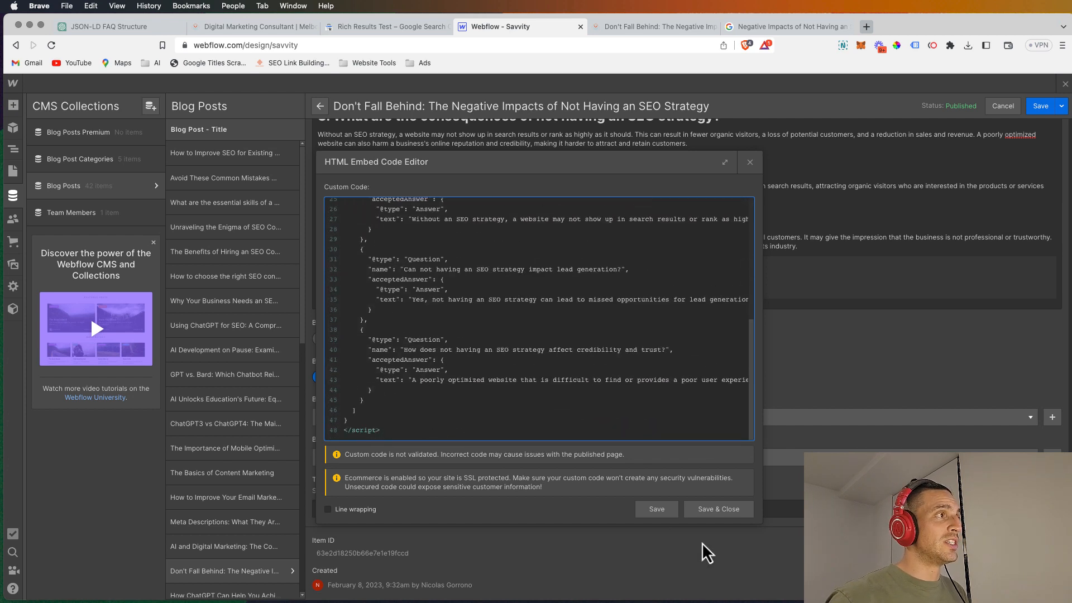
click(719, 509)
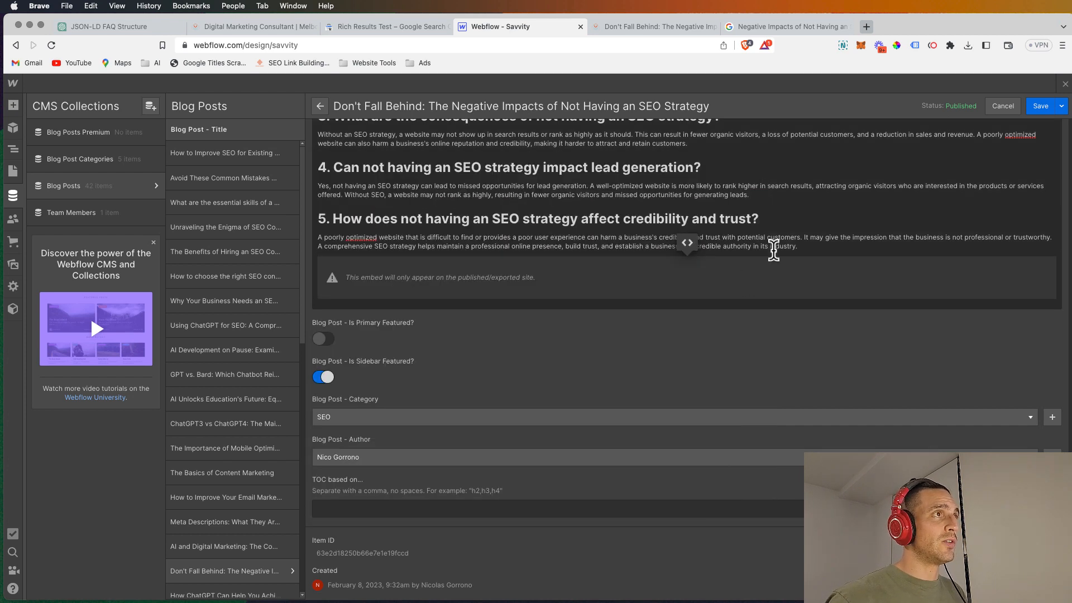
scroll(841, 216, up, 10)
click(1039, 111)
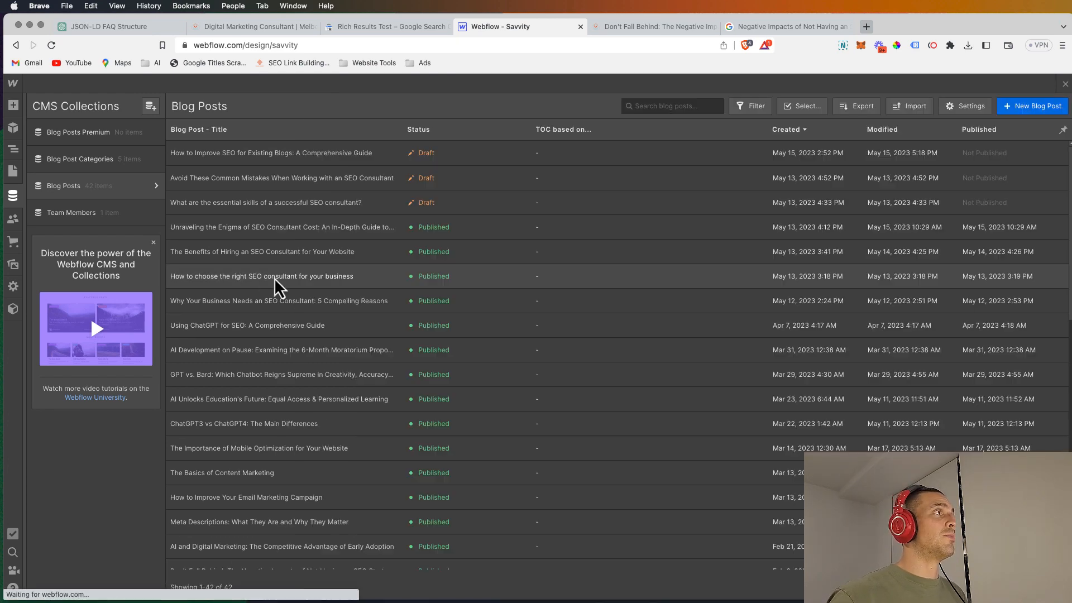
click(12, 171)
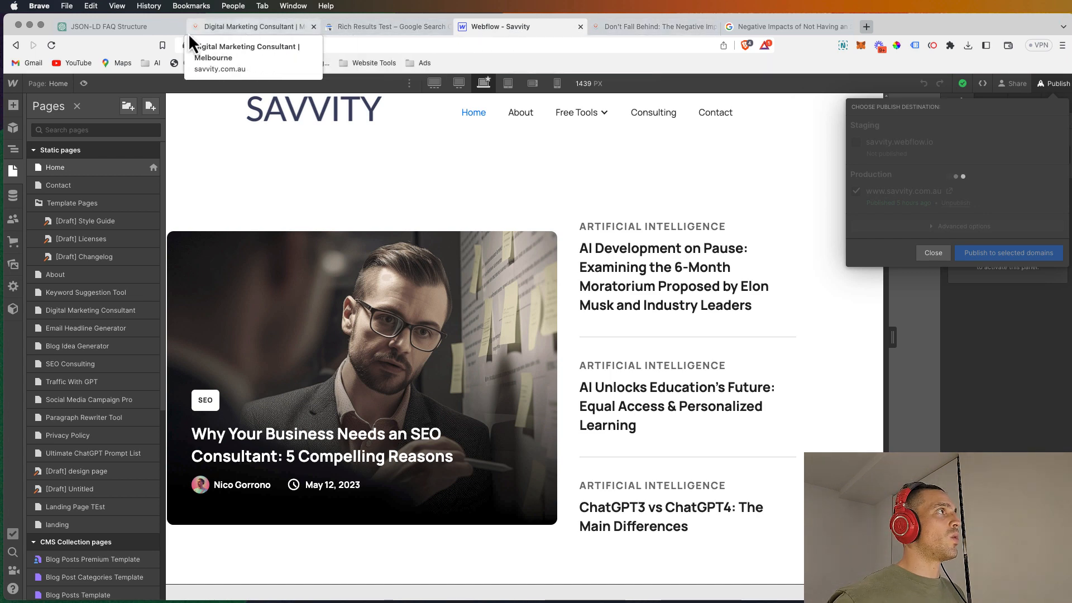
Step: Switch to the live blog post, reload it, and check the FAQ section below the closing paragraph
click(358, 27)
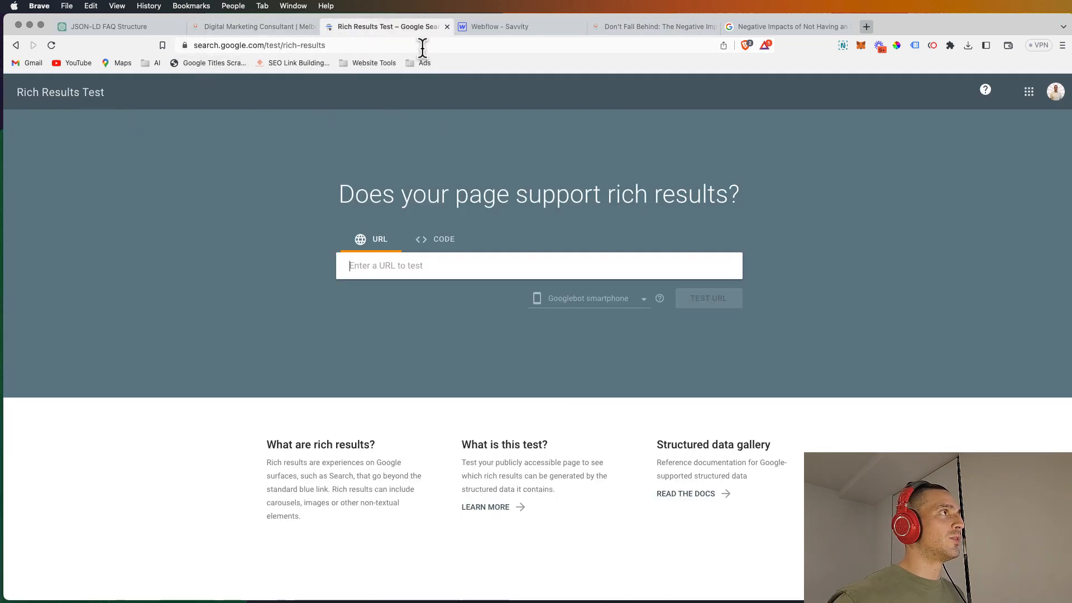
click(634, 32)
click(607, 45)
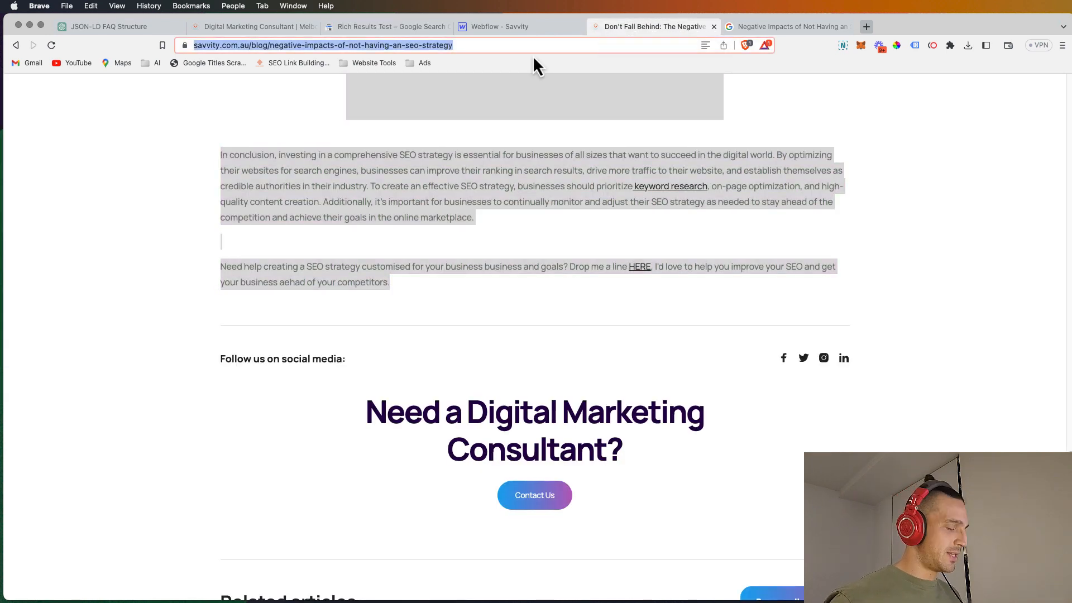
click(51, 45)
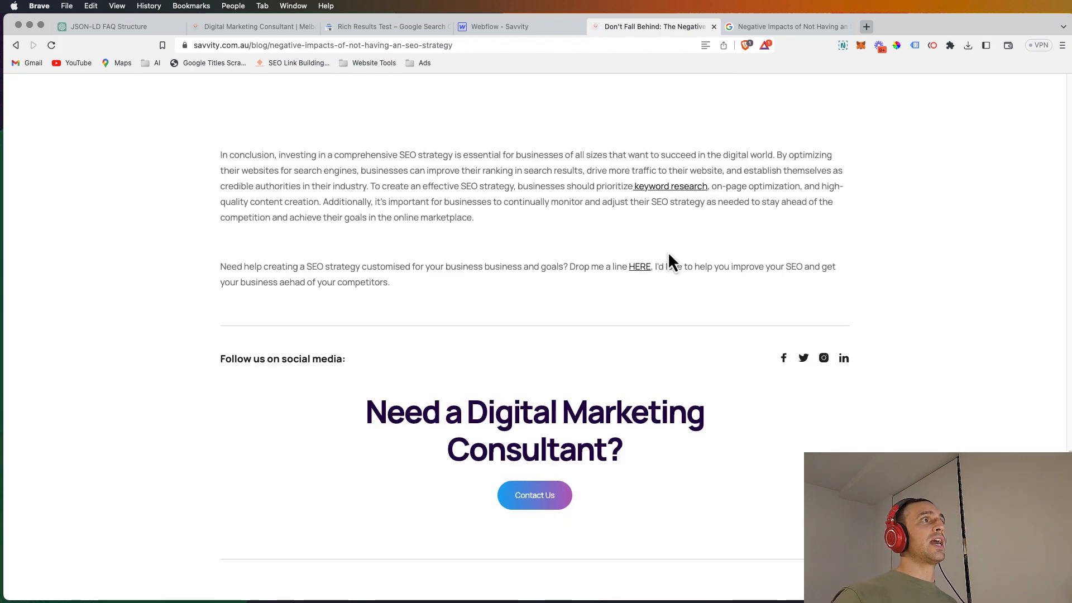
scroll(665, 246, up, 8)
scroll(665, 258, down, 7)
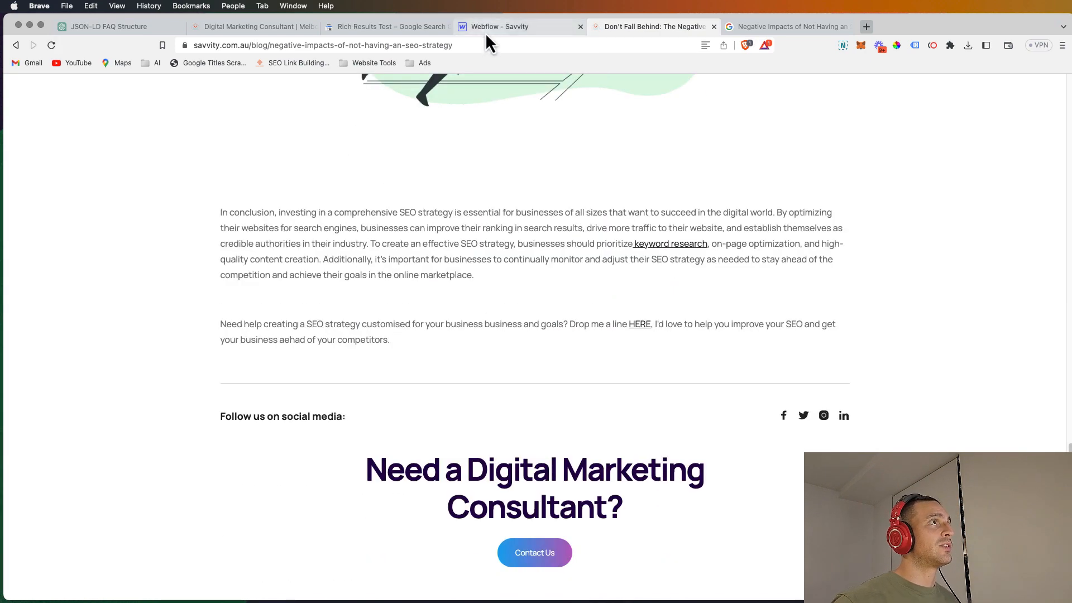
click(499, 26)
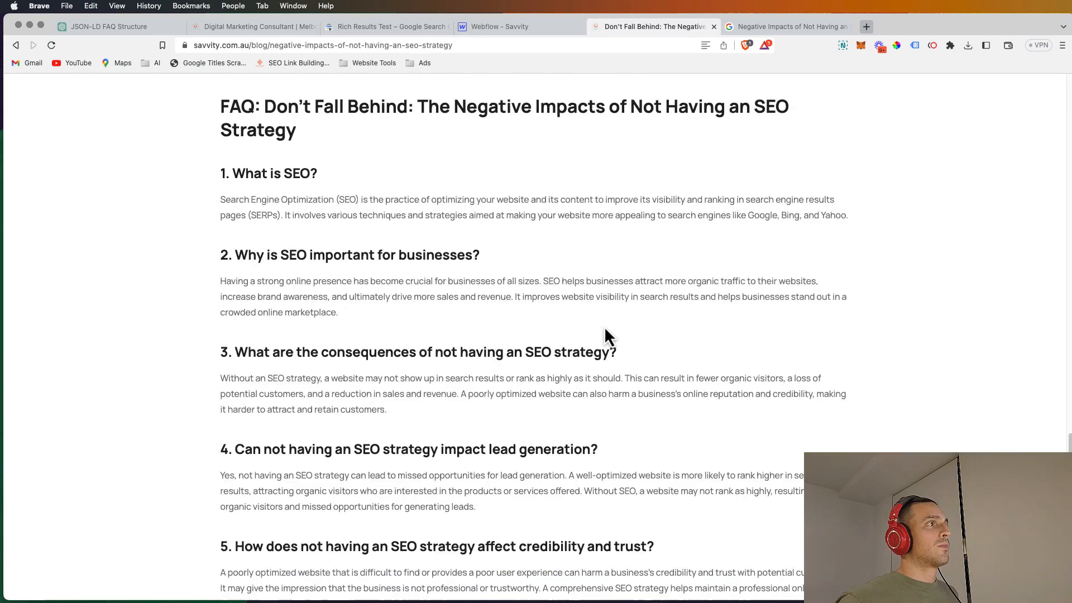
scroll(604, 328, down, 7)
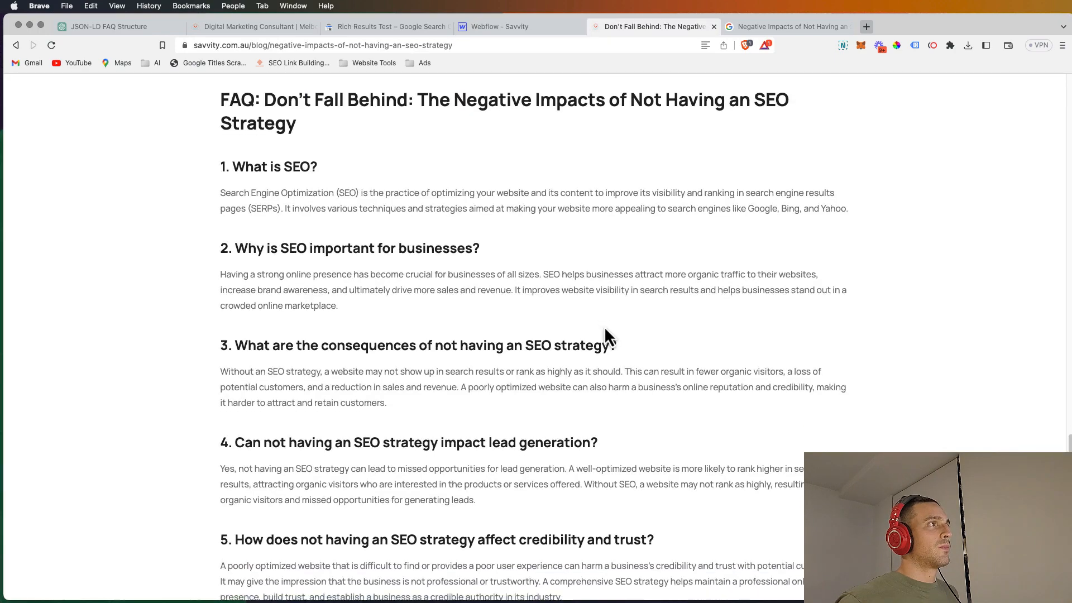
scroll(605, 327, up, 8)
scroll(605, 329, down, 3)
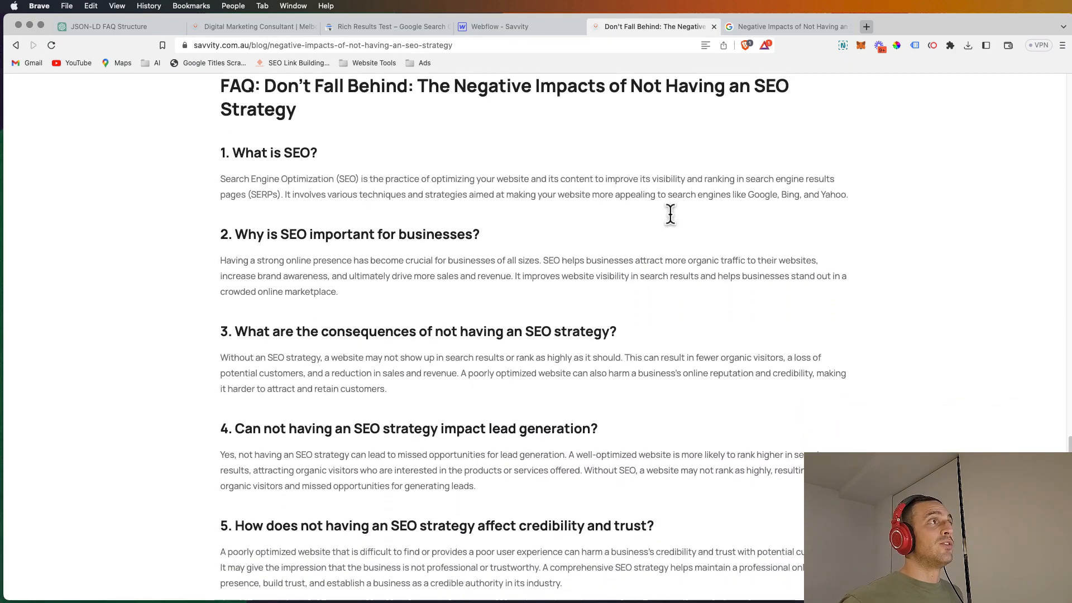
scroll(676, 218, down, 5)
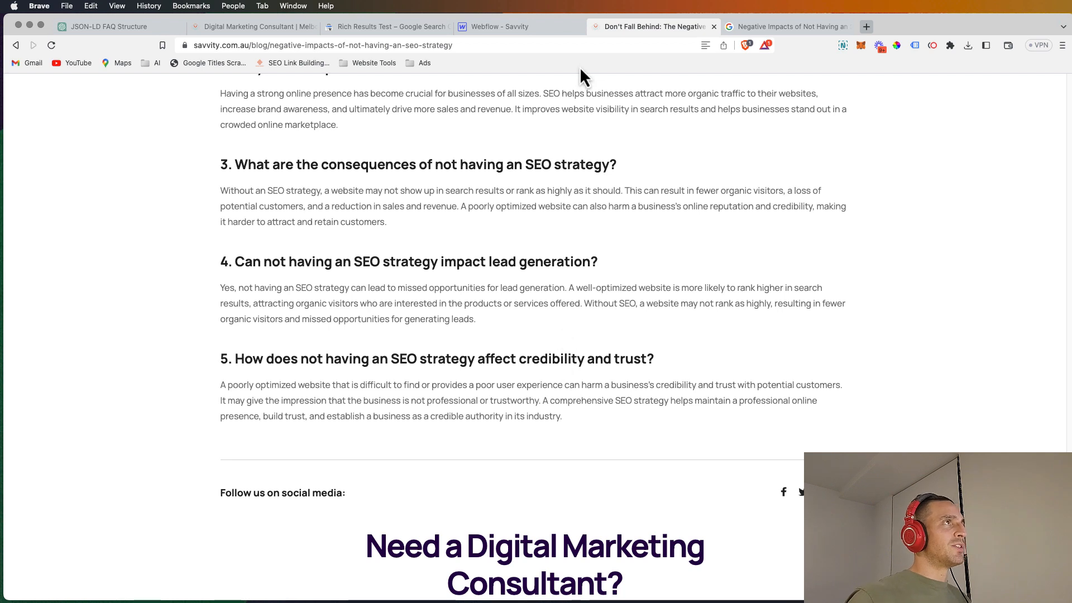
Step: Copy the live blog post's URL, run it through Google's Rich Results Test, check the detected structured data, and return to the post
click(569, 48)
key(super+c)
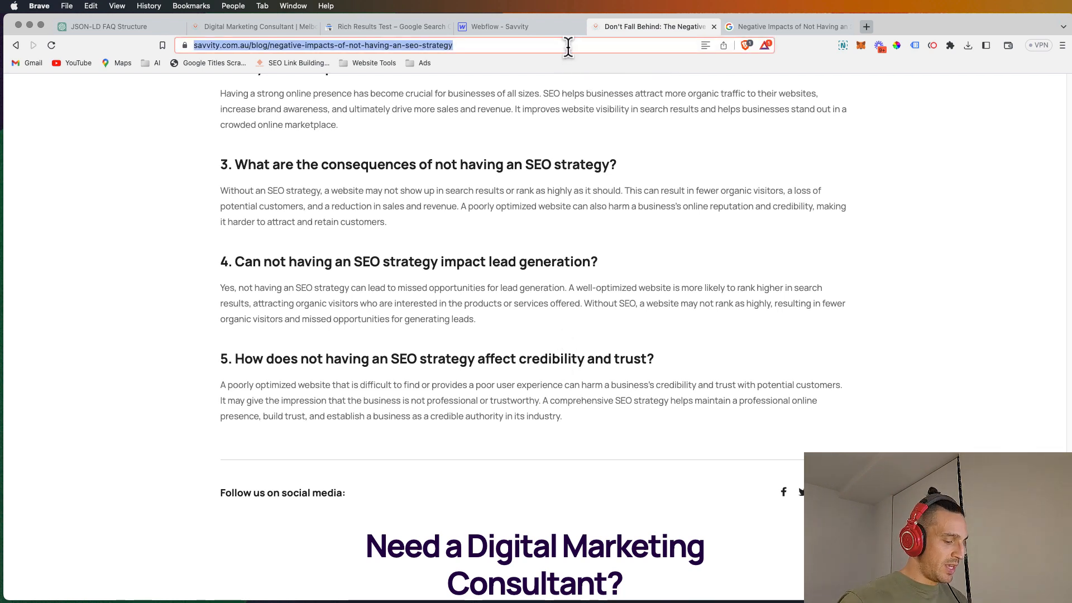
click(375, 26)
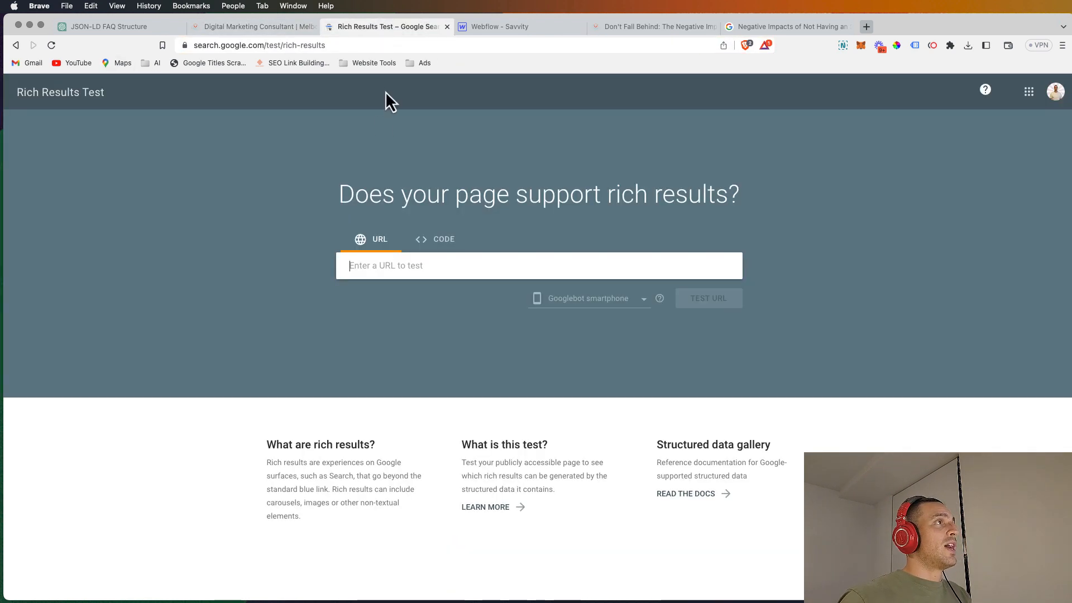
click(441, 261)
key(super+v)
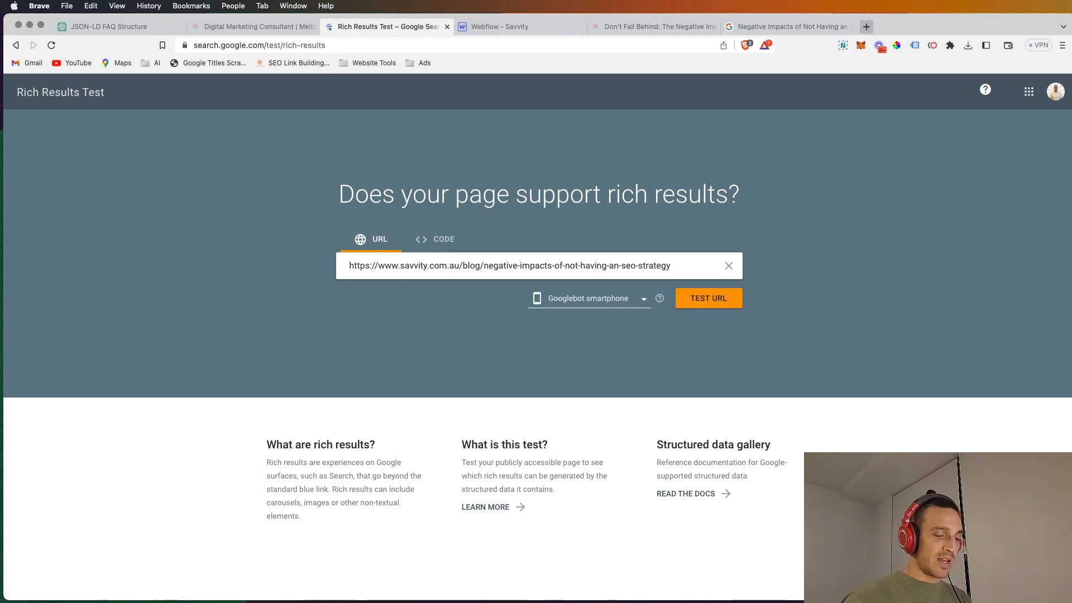
key(Return)
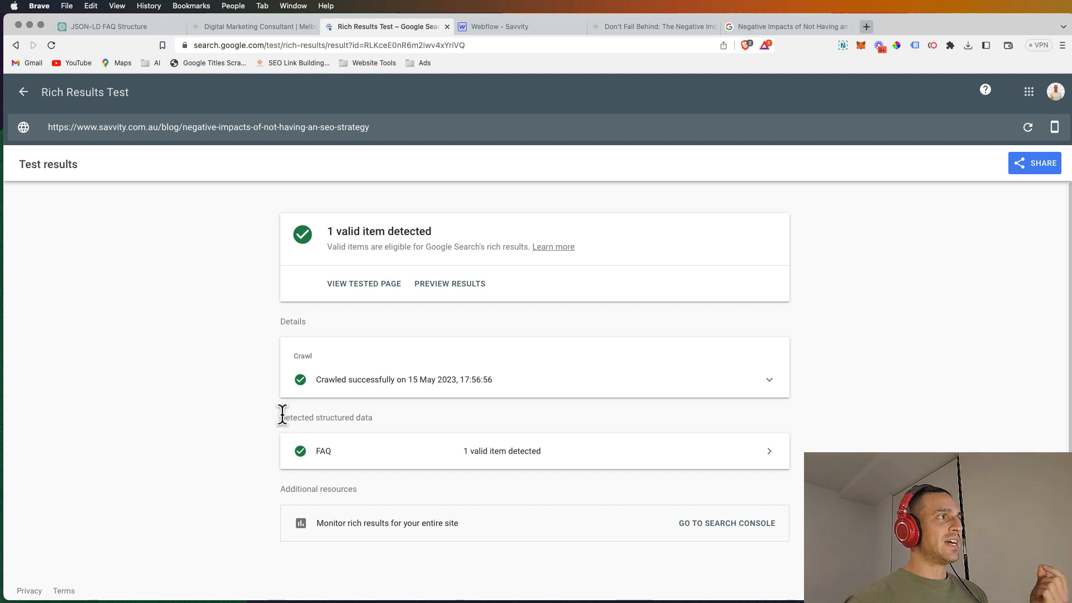
drag(278, 418, 393, 419)
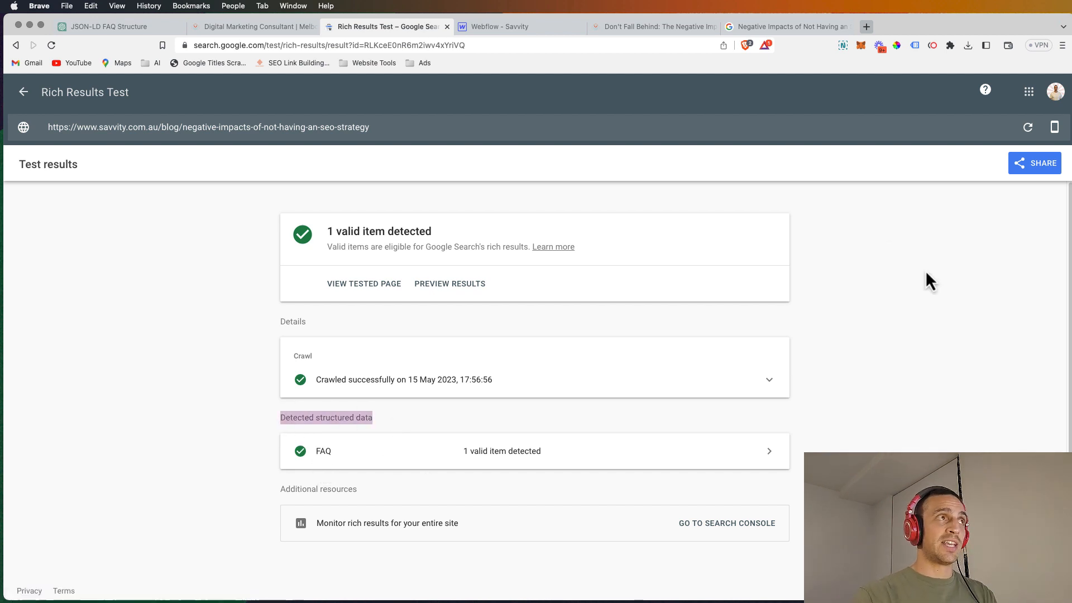
key(super+5)
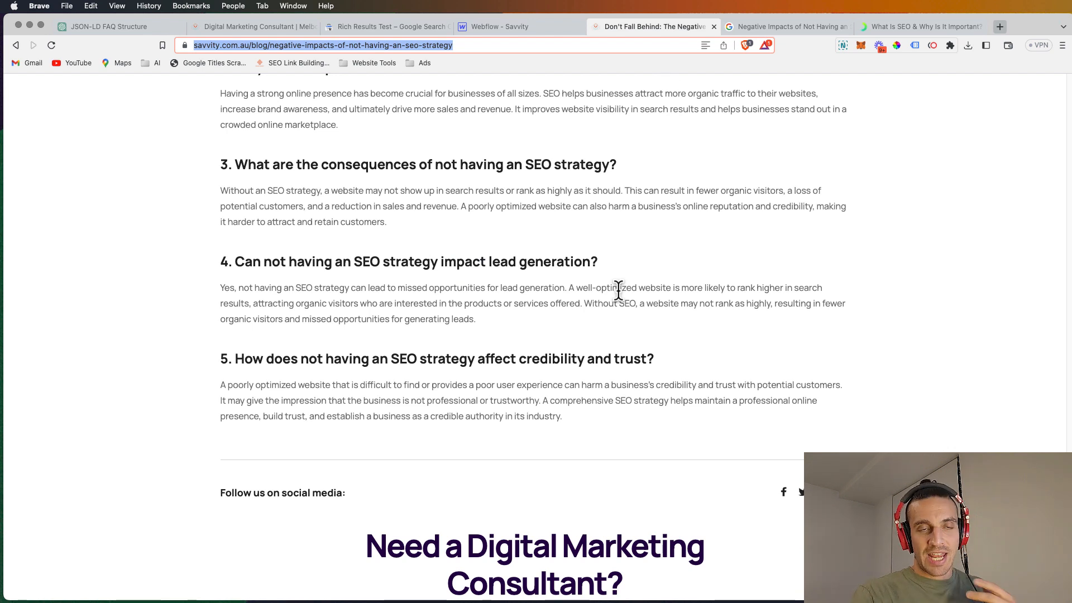